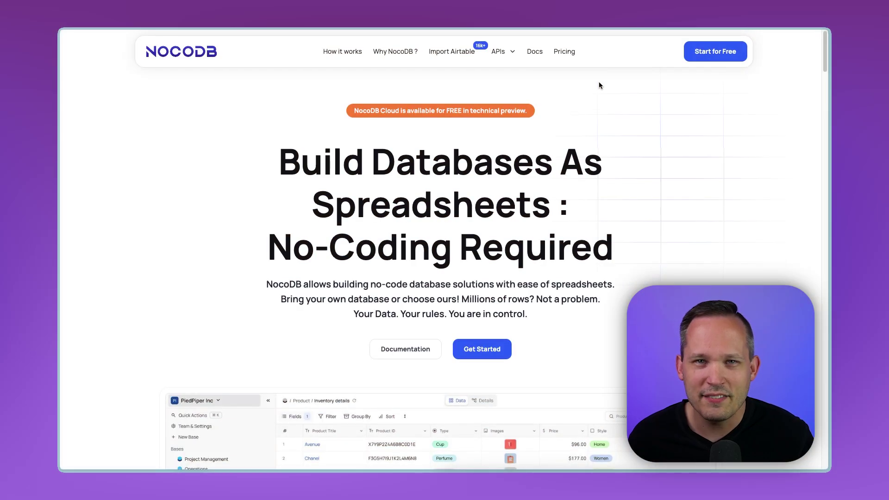
# Open the NocoDB pricing page comparing the Startup, Team, Business and Enterprise plans
pyautogui.click(565, 53)
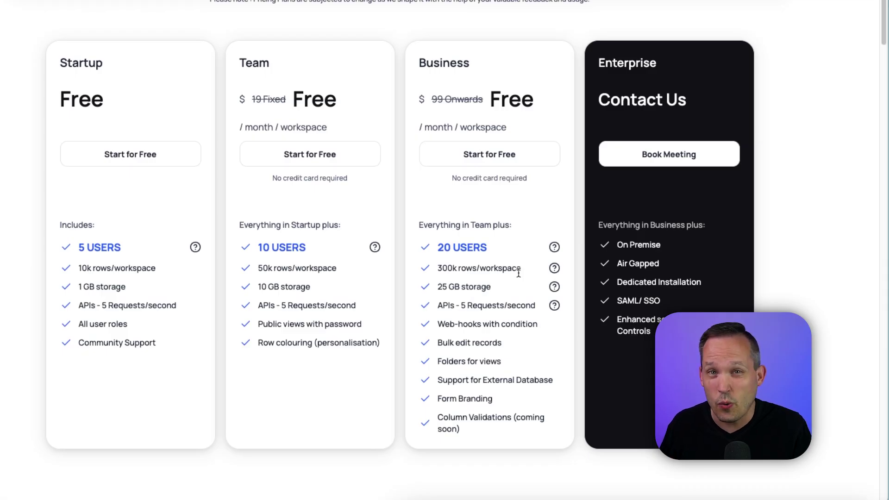
# Scroll past the plan cards to the Compare Plans table of access and usage limits
pyautogui.moveTo(555, 270)
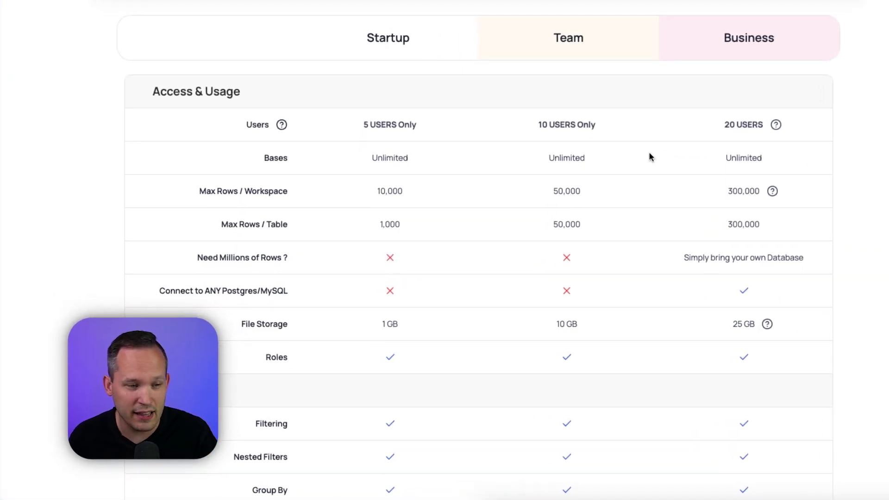
# Scroll through the plan comparison down to the Usage Based Pricing and Support & Services rows
pyautogui.scroll(-1, 641, 172)
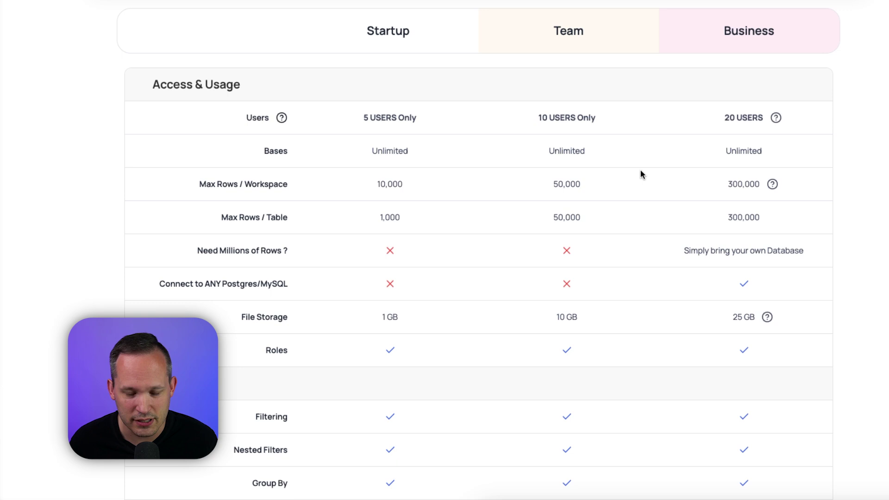
pyautogui.scroll(-13, 642, 172)
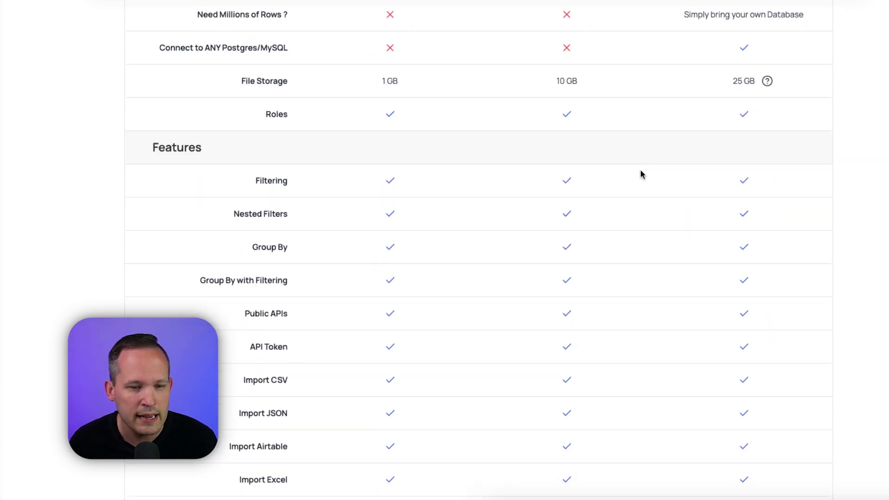
pyautogui.scroll(-6, 641, 171)
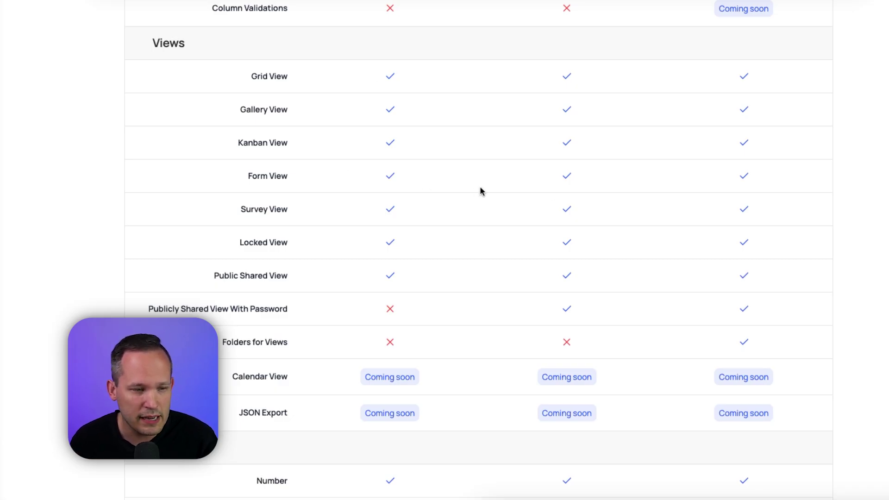
pyautogui.scroll(-2, 481, 191)
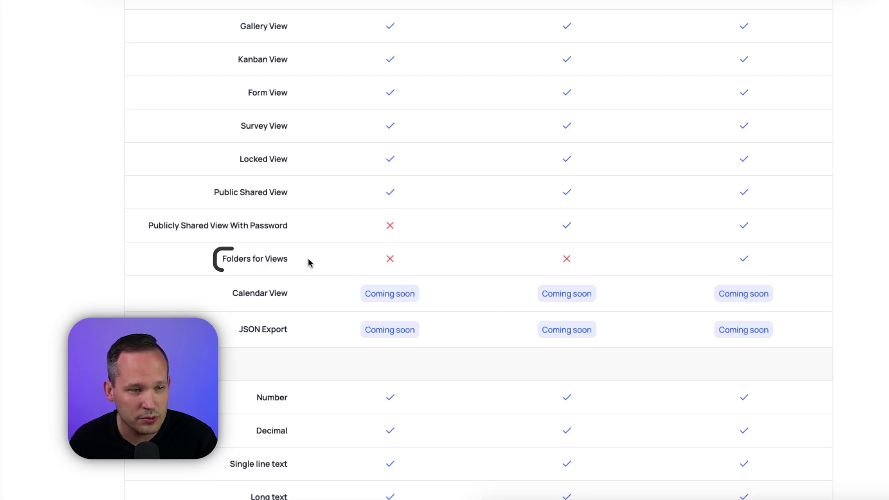
pyautogui.scroll(-5, 298, 237)
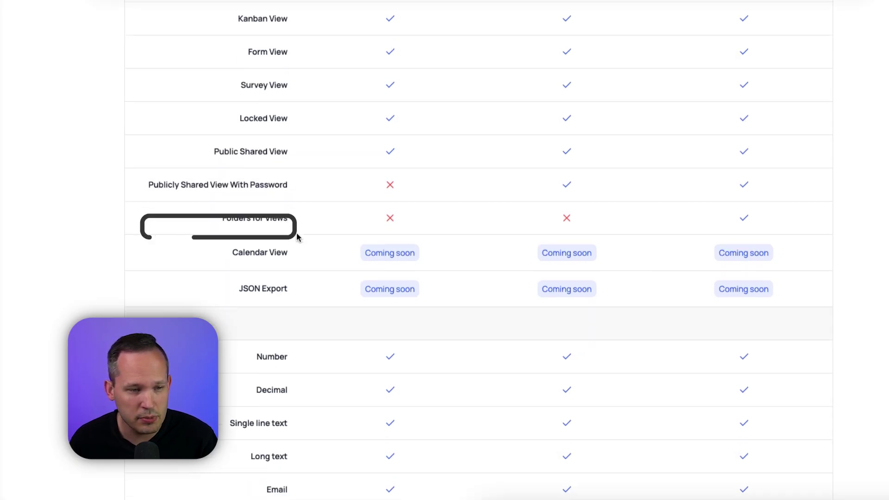
pyautogui.scroll(-15, 298, 236)
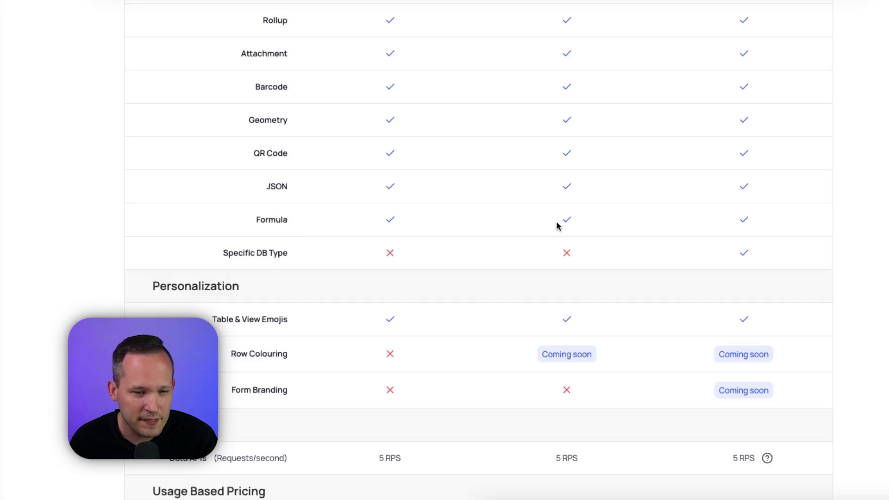
pyautogui.scroll(1, 588, 244)
pyautogui.scroll(20, 588, 242)
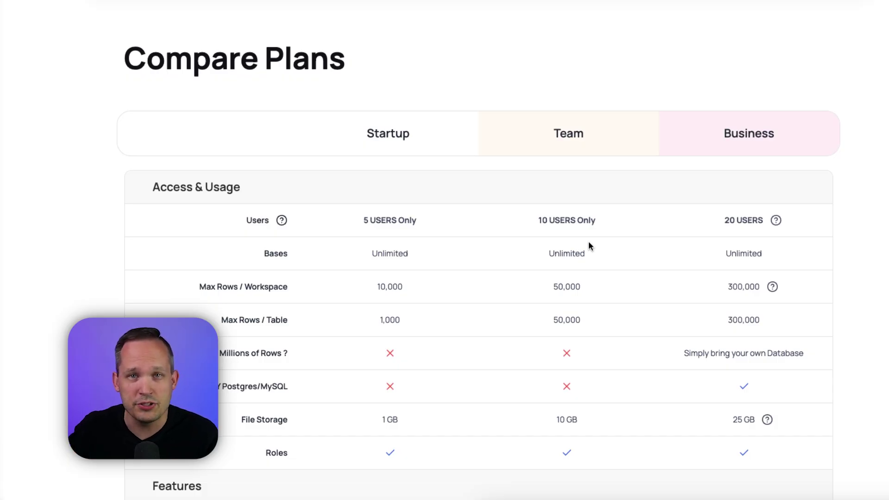
pyautogui.scroll(-20, 603, 232)
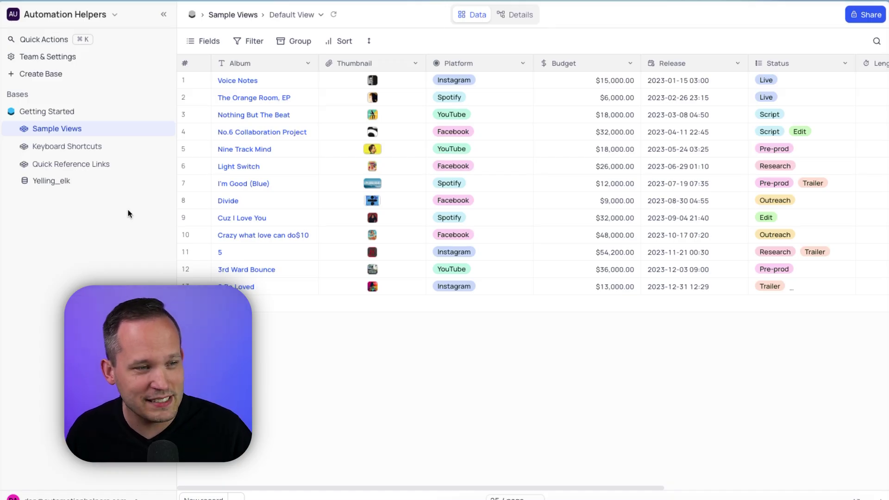
pyautogui.moveTo(121, 113)
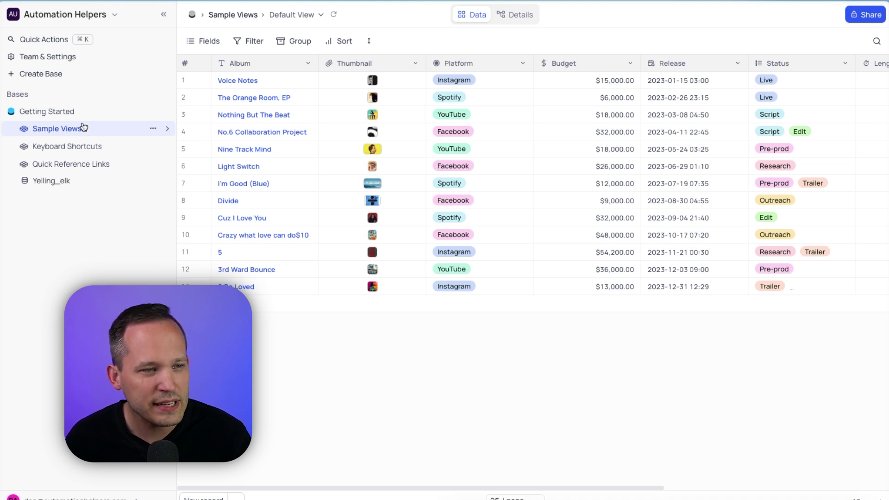
pyautogui.moveTo(79, 117)
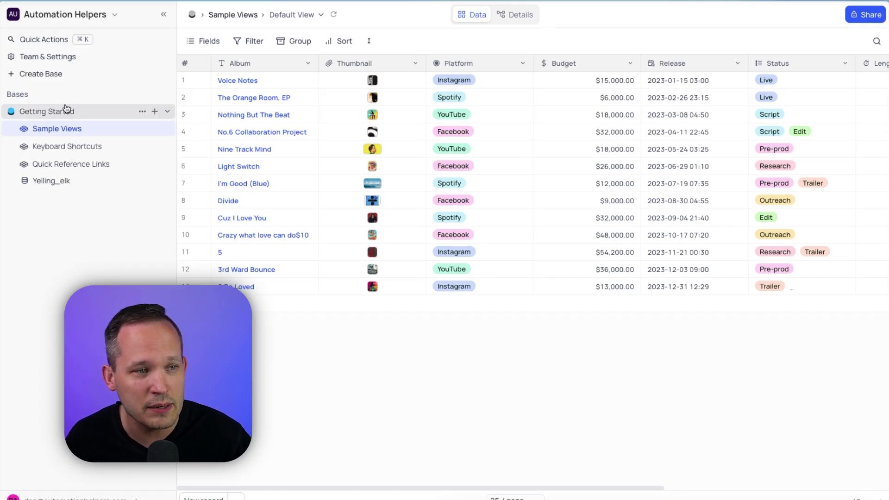
# Browse Getting Started and Sample Views, then open Keyboard Shortcuts and preview the available view types
pyautogui.click(68, 112)
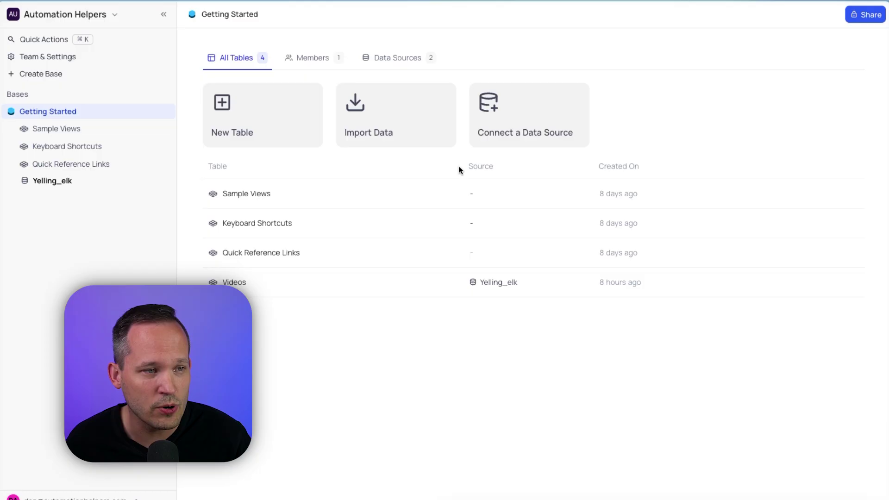
pyautogui.click(119, 134)
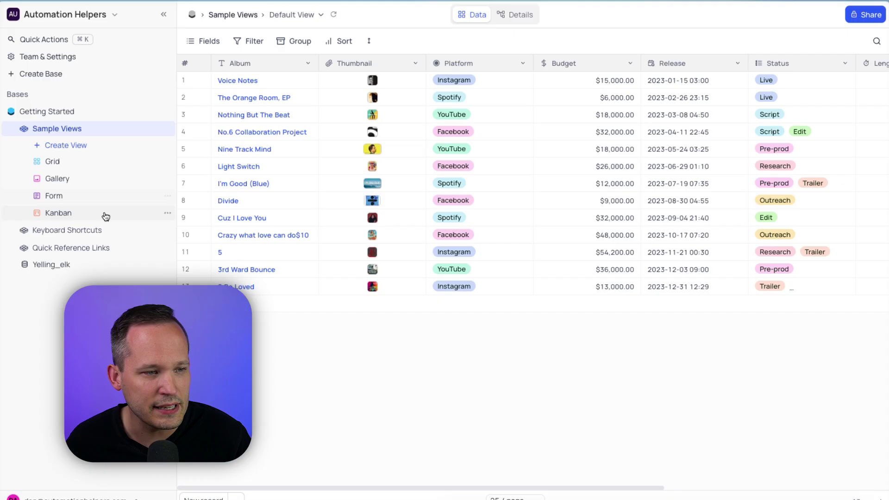
pyautogui.click(104, 231)
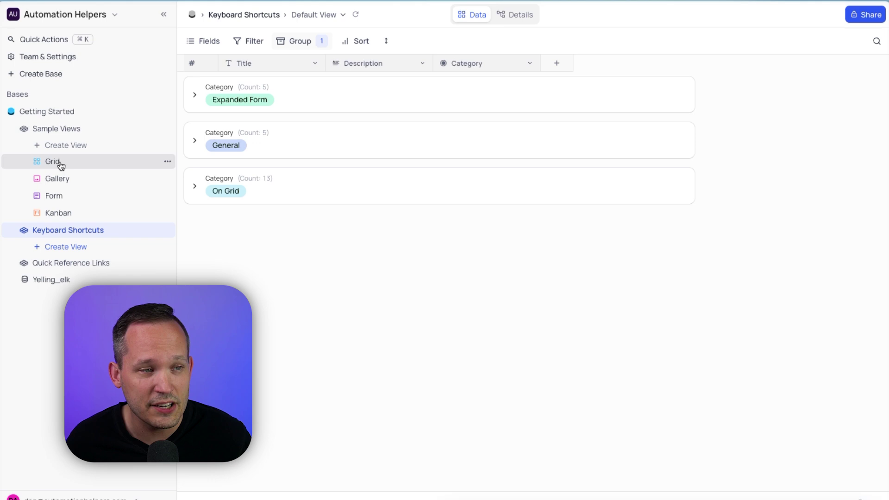
pyautogui.click(66, 146)
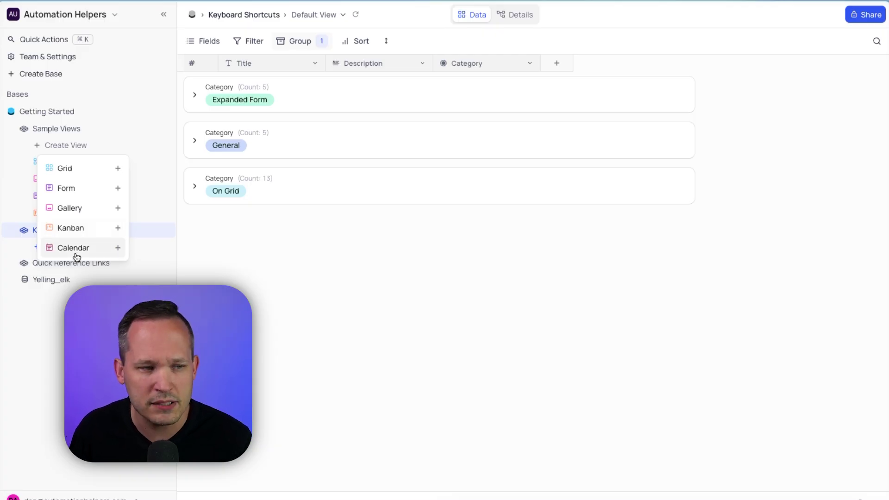
pyautogui.click(192, 218)
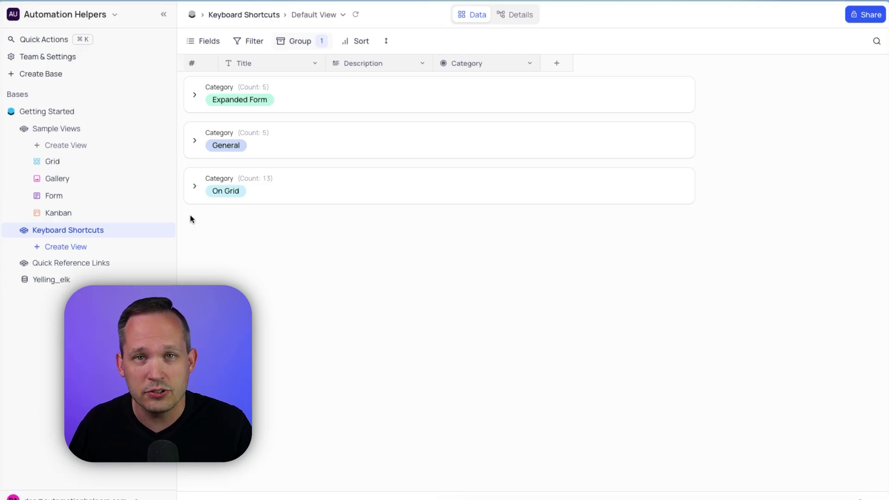
# Create a new base named 'Project Management'
pyautogui.click(122, 76)
pyautogui.write('Project Management')
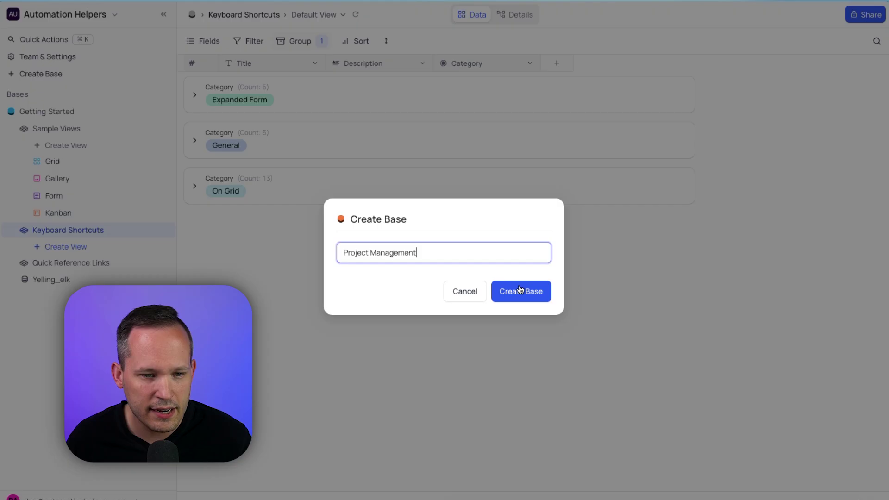
pyautogui.click(520, 290)
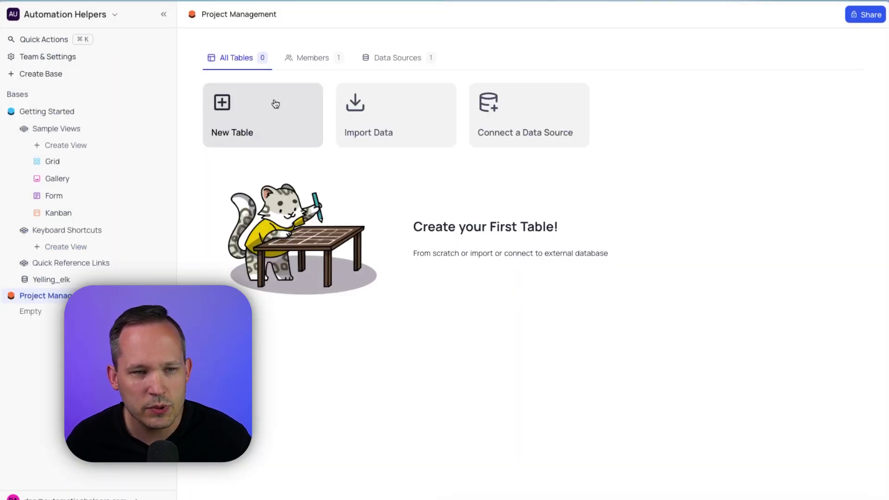
# Start an Airtable data import and reach its access token and shared base URL fields
pyautogui.click(376, 108)
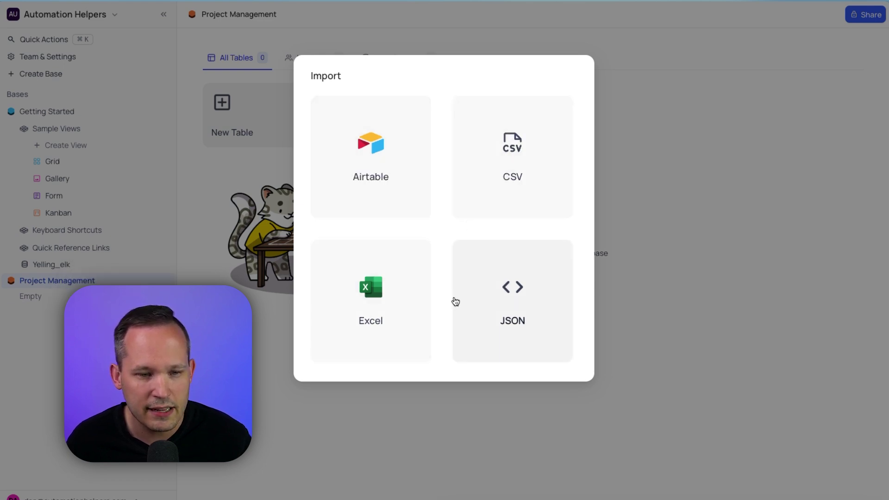
pyautogui.click(393, 168)
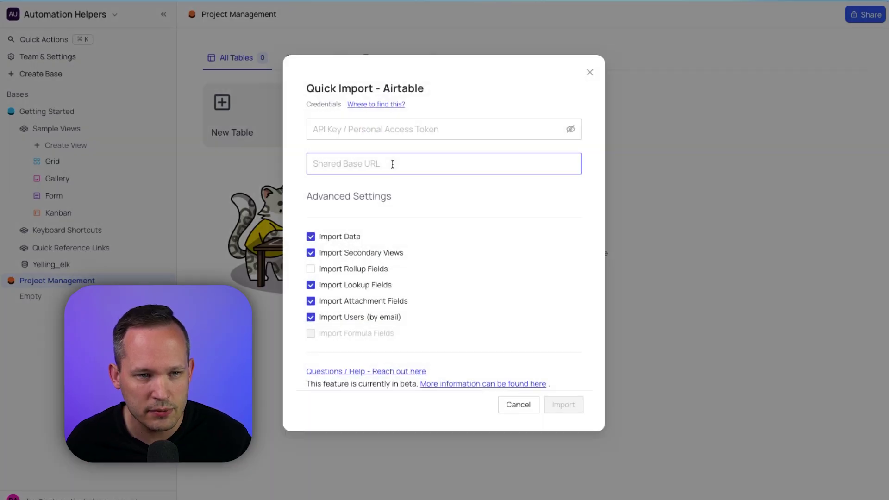
pyautogui.click(396, 135)
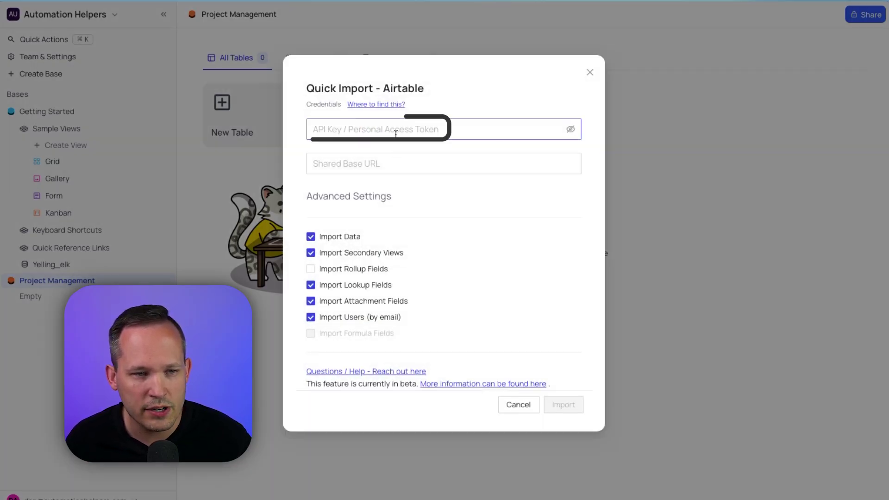
pyautogui.click(393, 163)
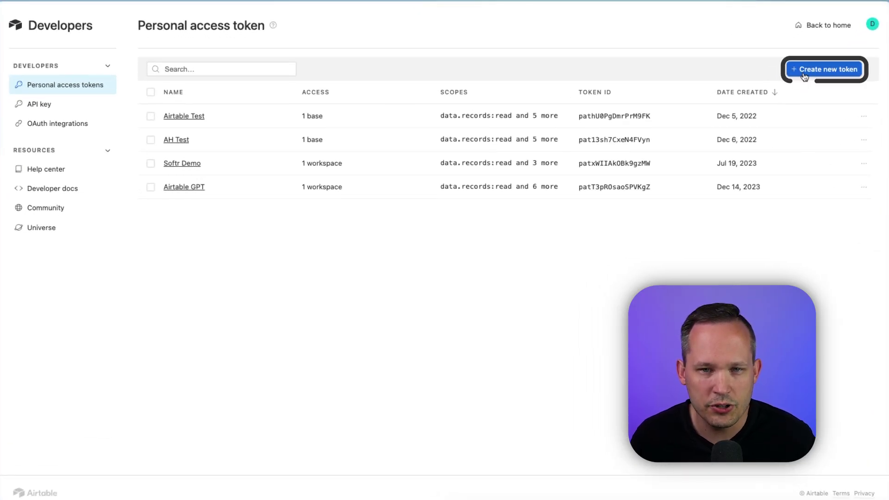
# Create a new Airtable personal access token named Nocodb
pyautogui.click(806, 69)
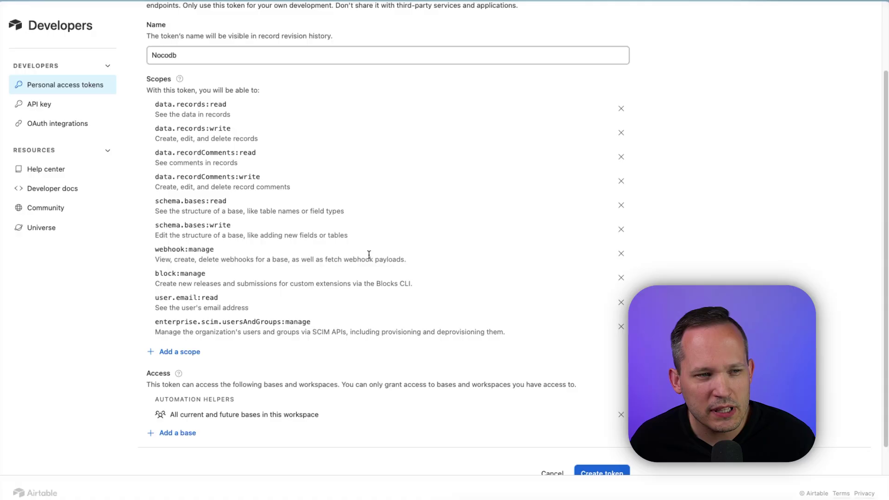
pyautogui.scroll(-2, 321, 148)
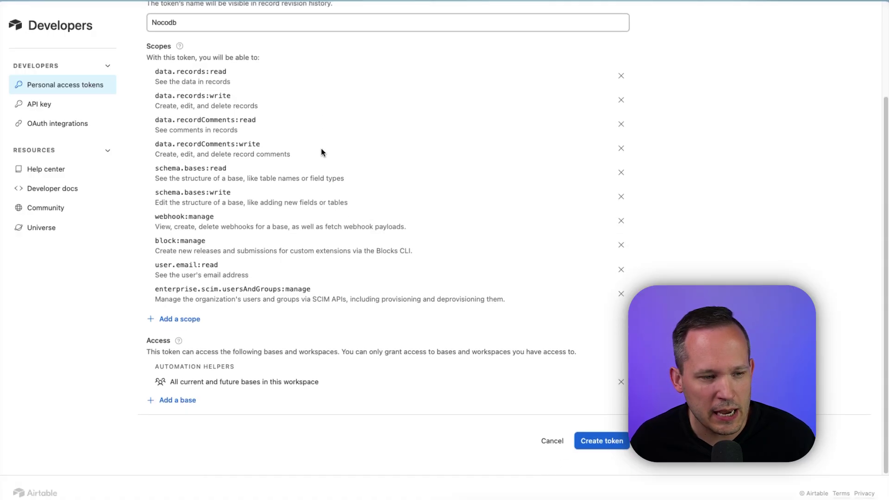
pyautogui.click(588, 441)
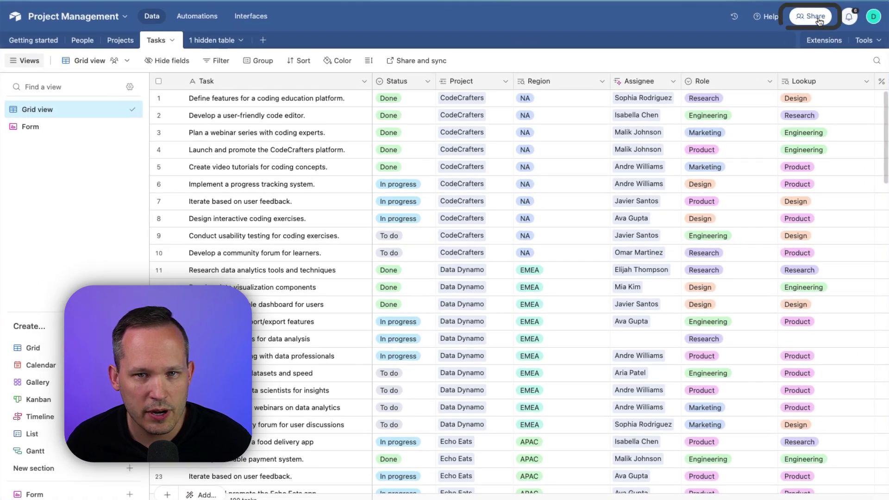
# Share the Airtable base publicly and copy its public share link
pyautogui.click(819, 21)
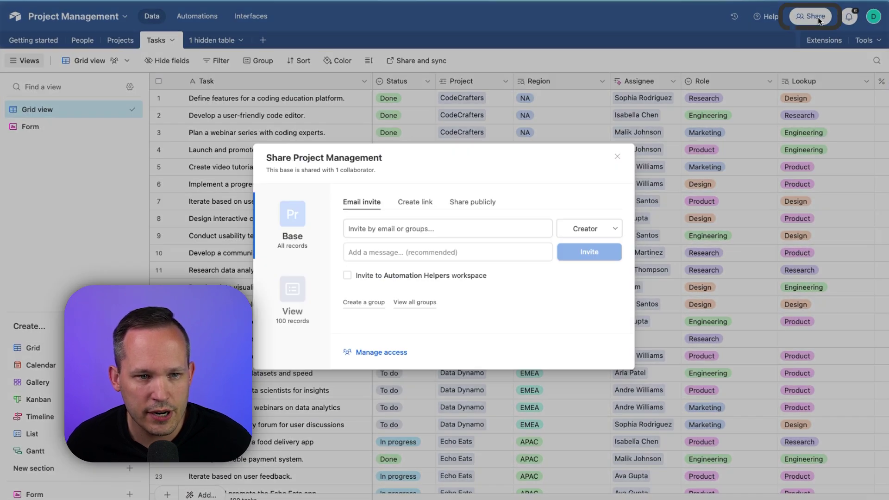
pyautogui.click(473, 201)
pyautogui.click(535, 248)
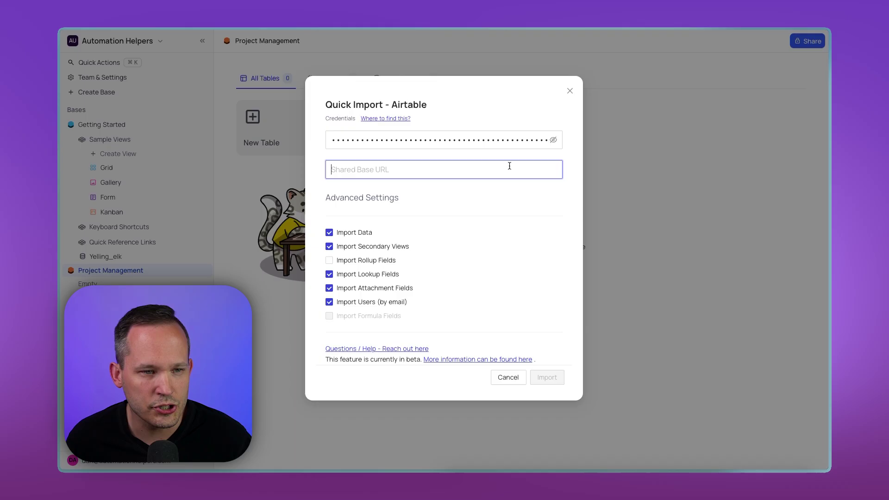
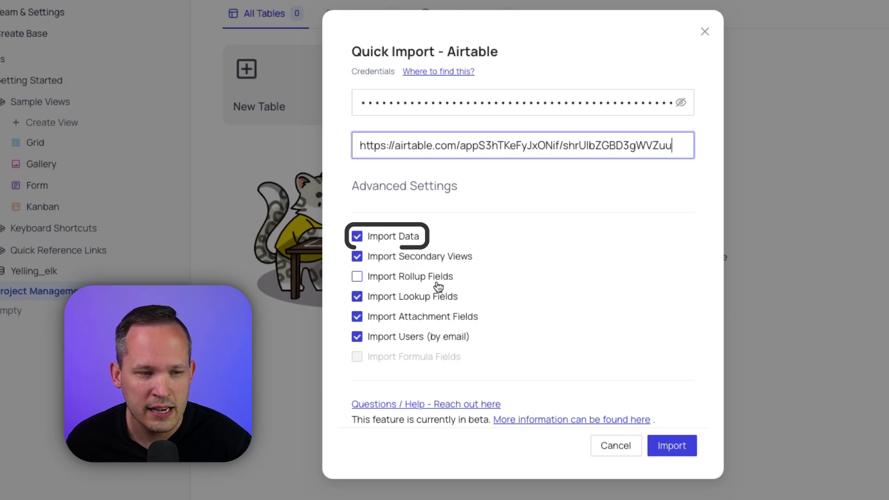
# Paste the shared base URL, enable rollup import, and import the Airtable base
pyautogui.click(357, 277)
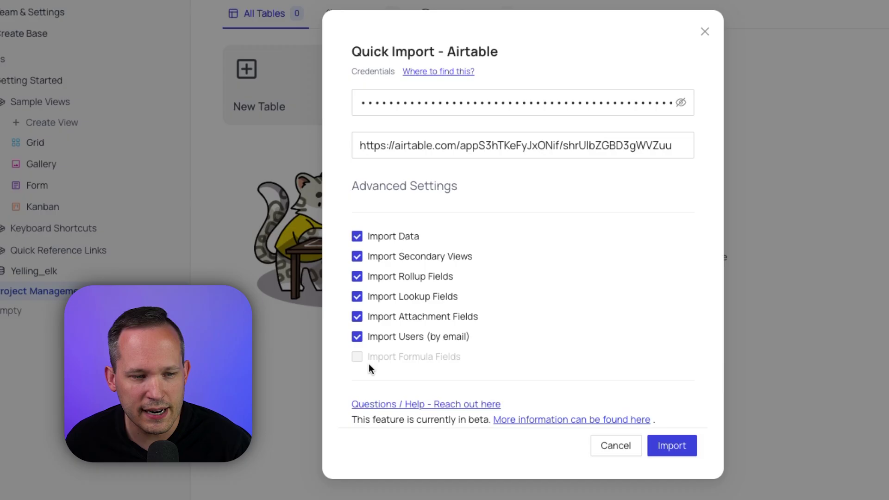
pyautogui.moveTo(366, 359)
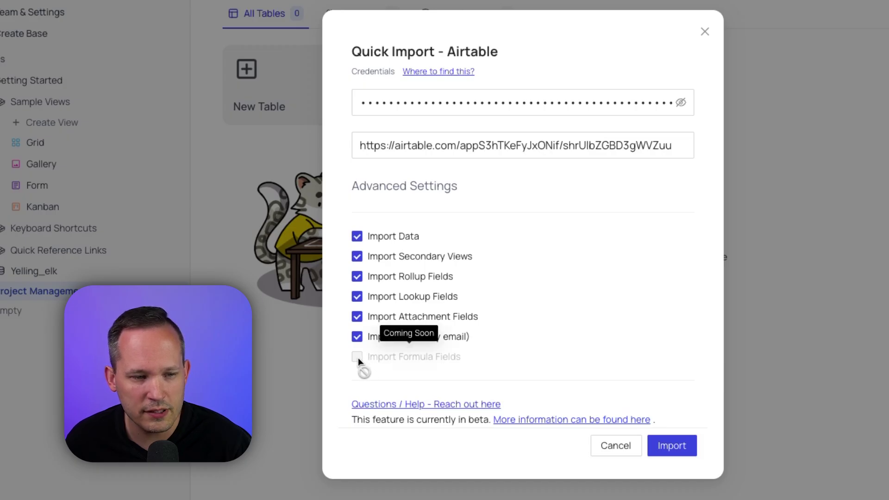
pyautogui.click(685, 447)
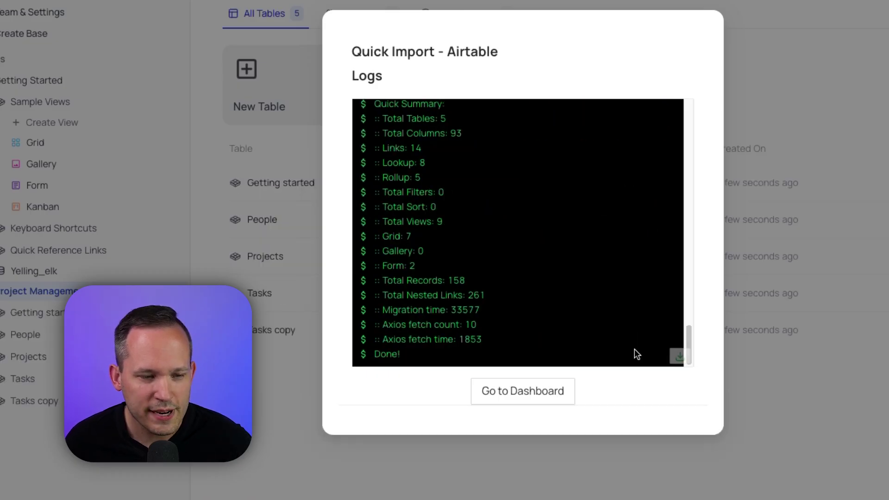
# Open the imported People table and browse its FTEs and Contractors views
pyautogui.click(553, 398)
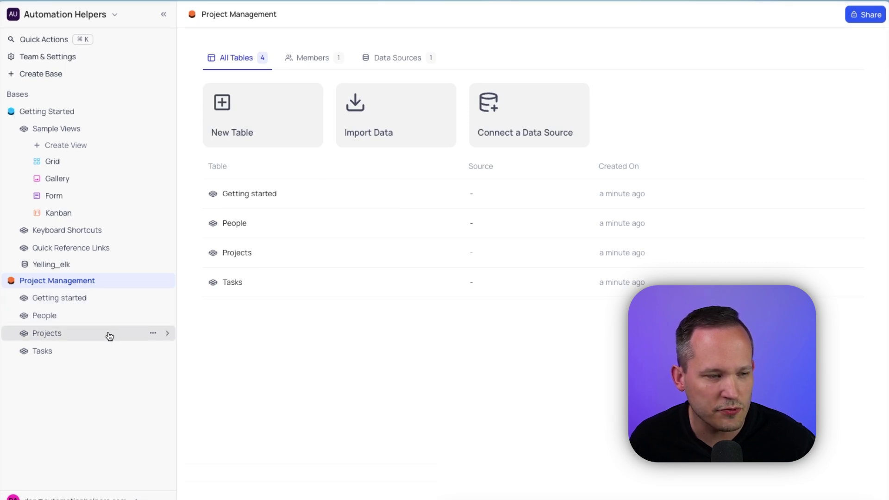
pyautogui.click(106, 317)
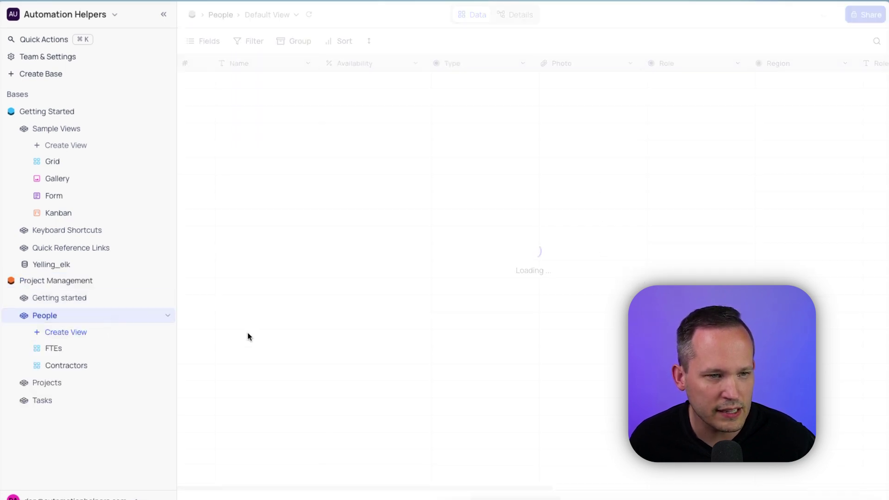
pyautogui.hscroll(3, 639, 133)
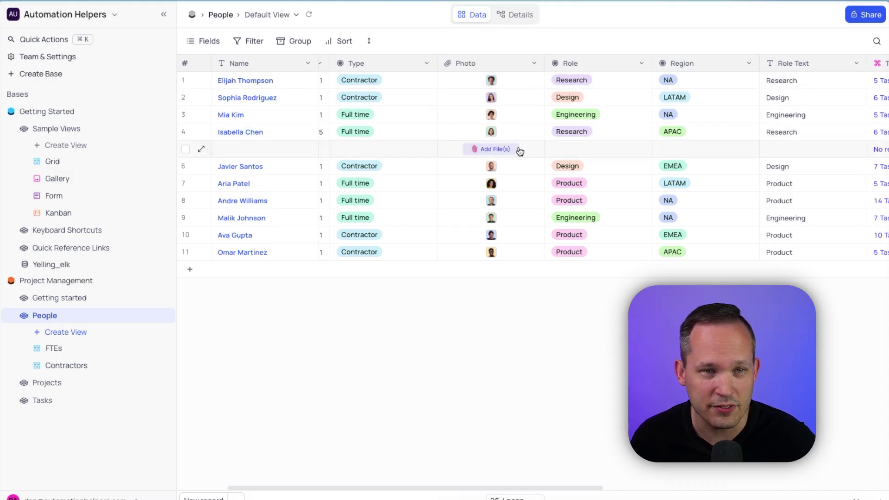
pyautogui.hscroll(3, 520, 151)
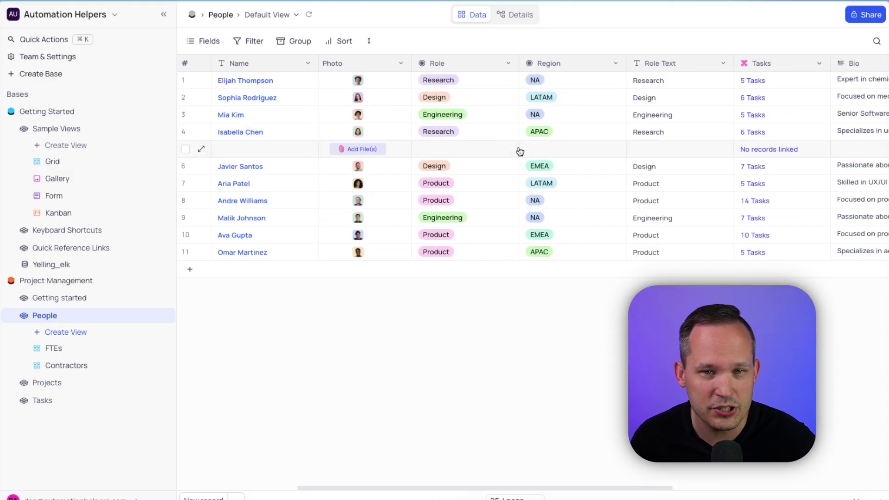
pyautogui.click(85, 352)
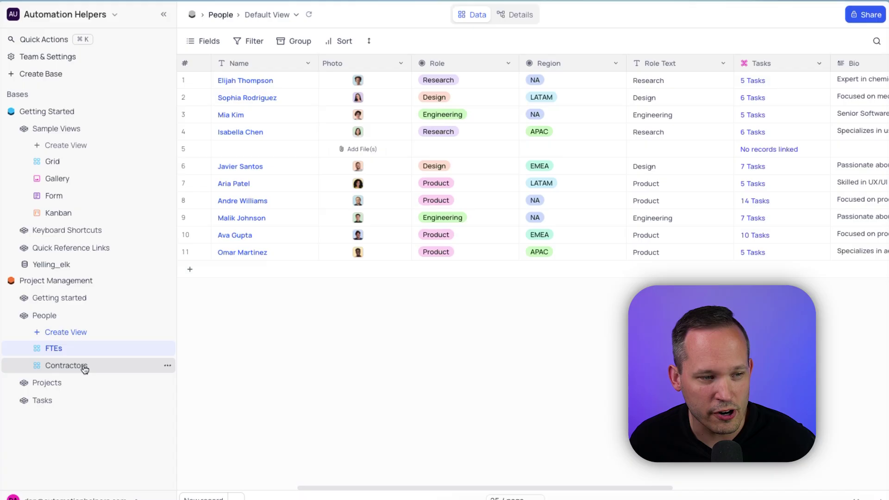
pyautogui.click(84, 368)
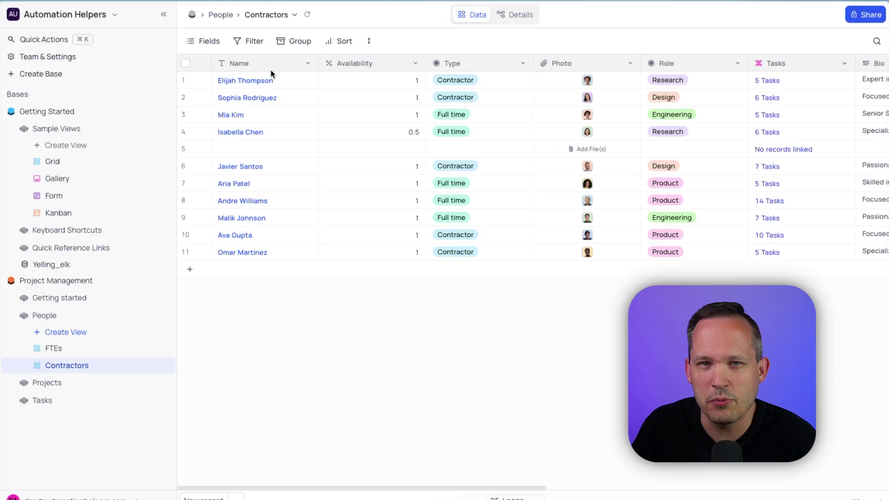
# Create a new Gallery view of the People table
pyautogui.click(75, 333)
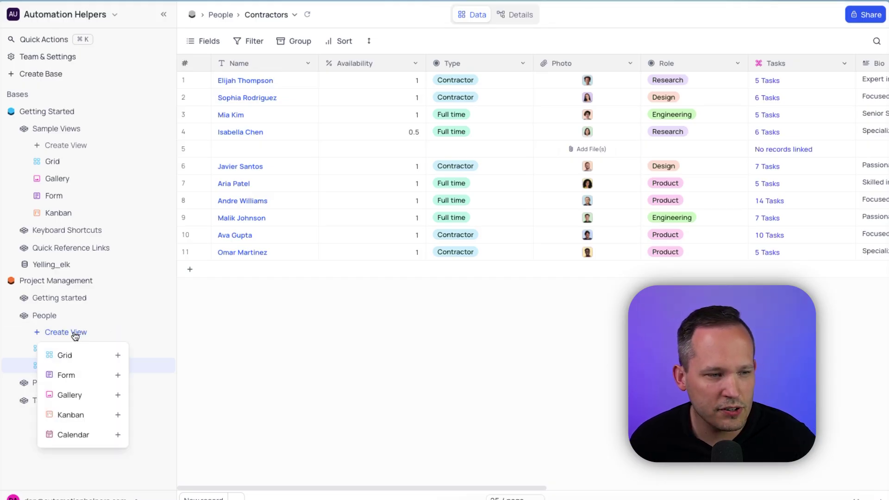
pyautogui.click(69, 395)
pyautogui.click(513, 287)
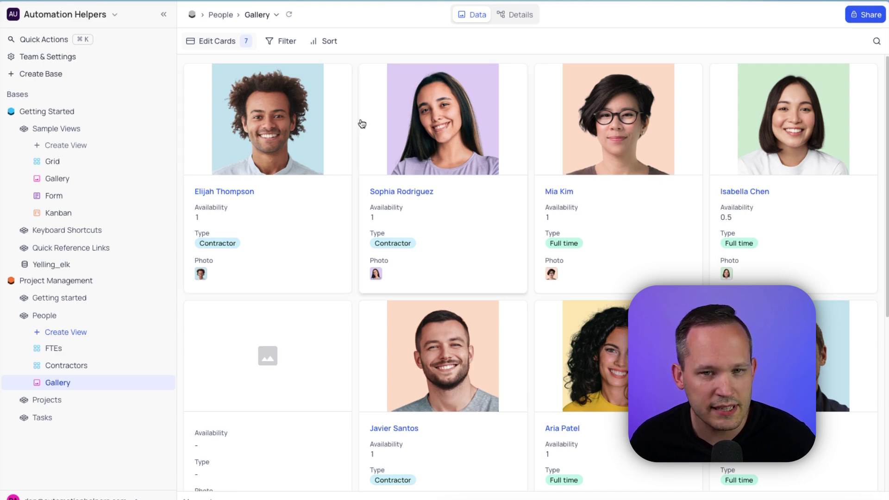
# Edit the gallery cards to hide Photo and show Bio
pyautogui.click(237, 42)
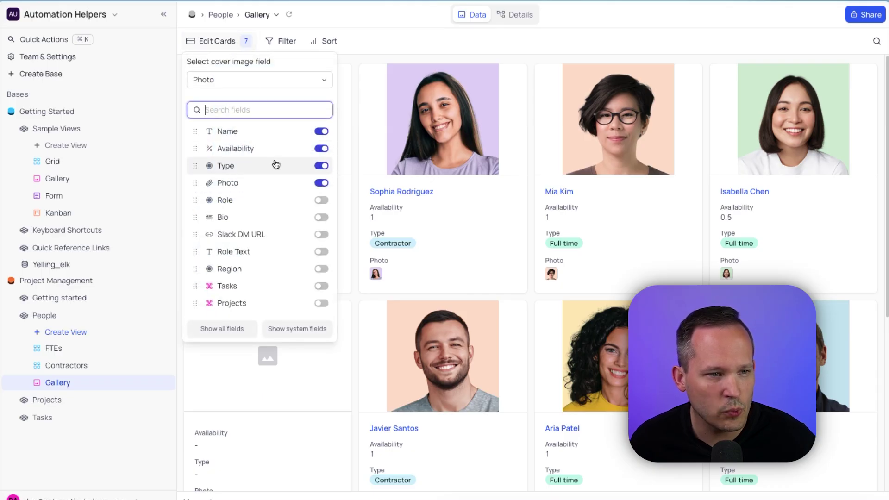
pyautogui.click(321, 184)
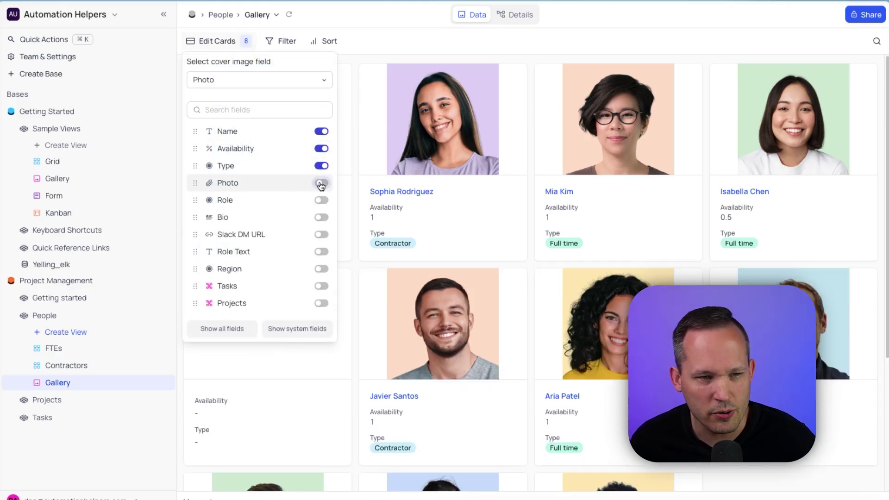
pyautogui.click(320, 218)
pyautogui.click(65, 332)
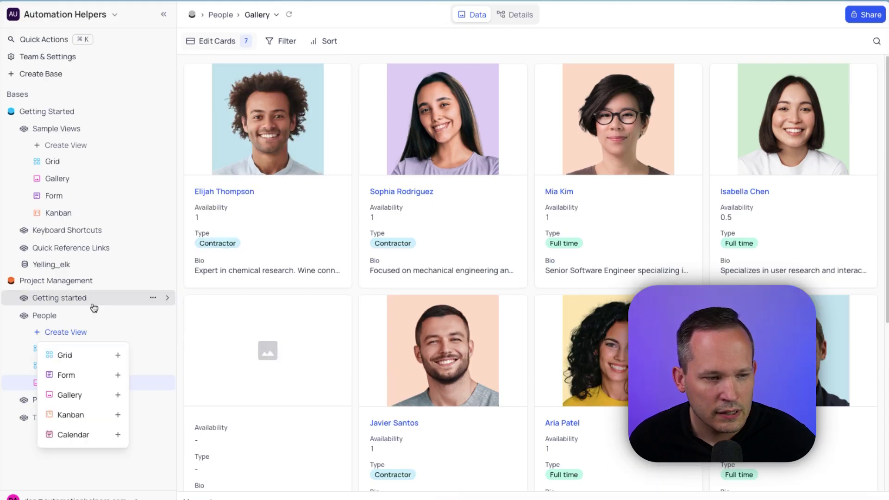
# Create a Form view of People with a light-blue background
pyautogui.click(82, 375)
pyautogui.press('Return')
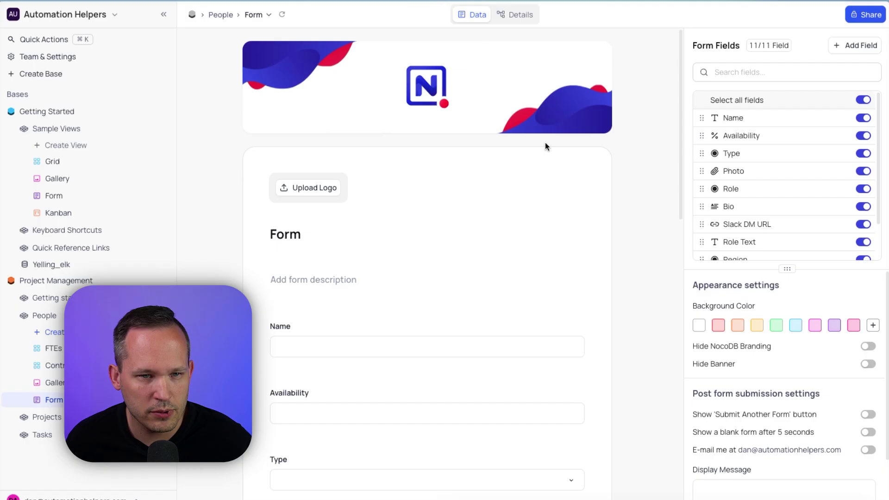
pyautogui.scroll(-1, 546, 142)
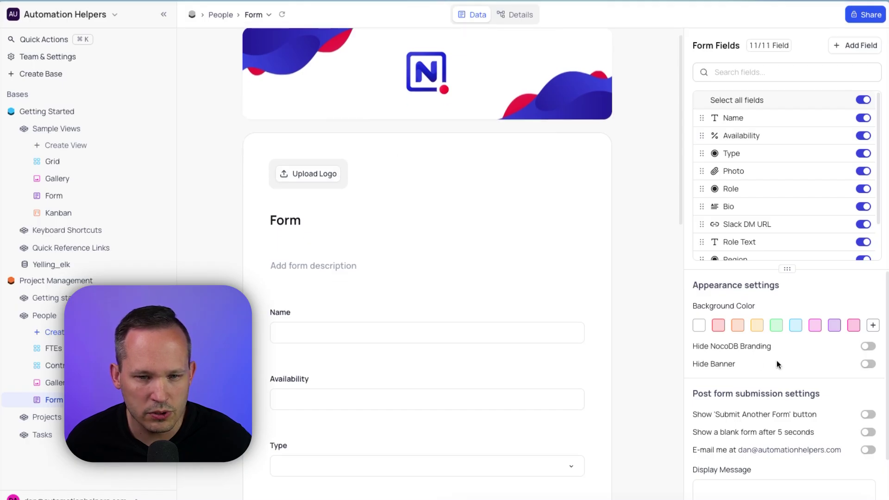
pyautogui.click(794, 325)
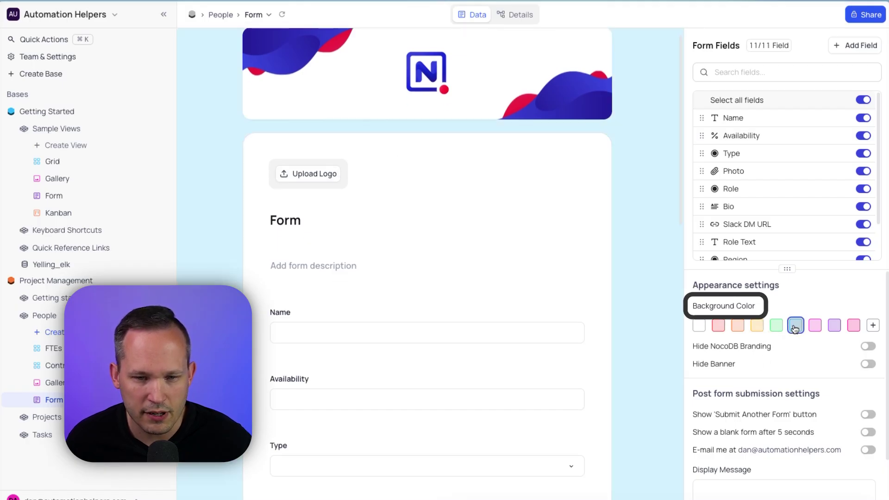
# Move the Slack DM URL field above Bio in the form
pyautogui.scroll(-1, 761, 334)
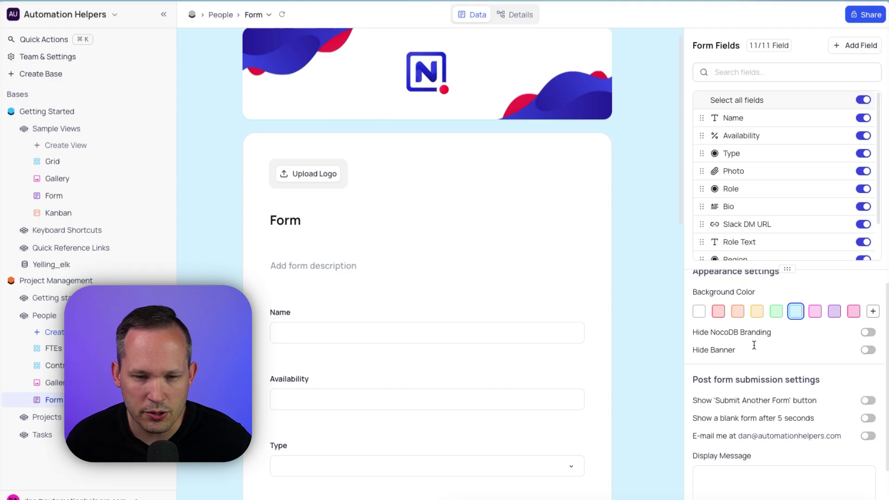
pyautogui.scroll(1, 760, 334)
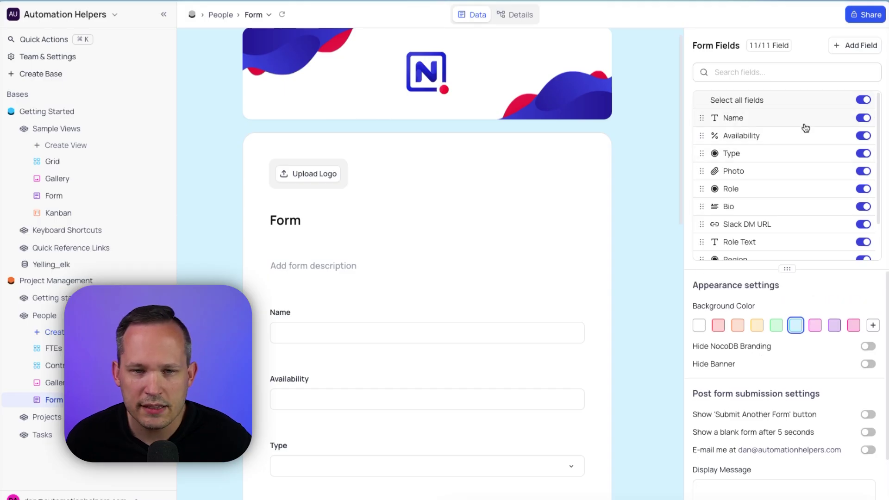
pyautogui.scroll(-1, 863, 155)
pyautogui.scroll(-2, 862, 158)
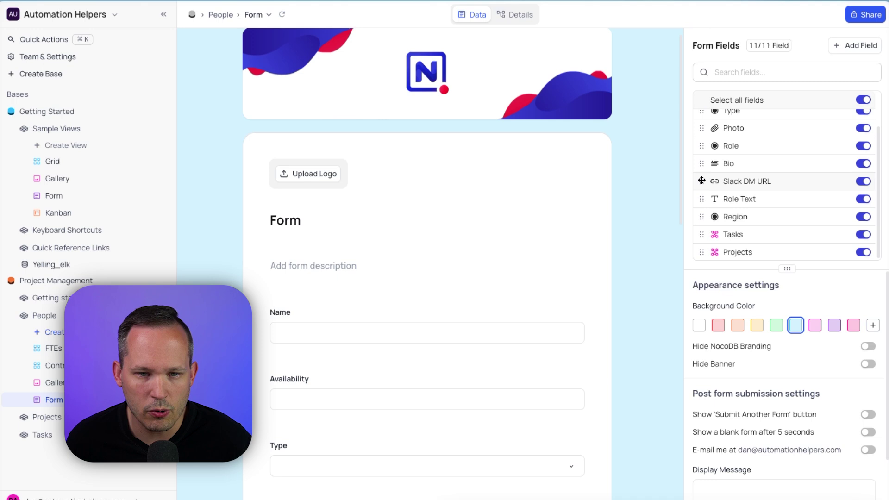
pyautogui.moveTo(703, 181); pyautogui.dragTo(700, 164)
# Mark Availability as Required, limit its percent to a range, then go back to the FTEs grid
pyautogui.scroll(-2, 377, 277)
pyautogui.click(378, 278)
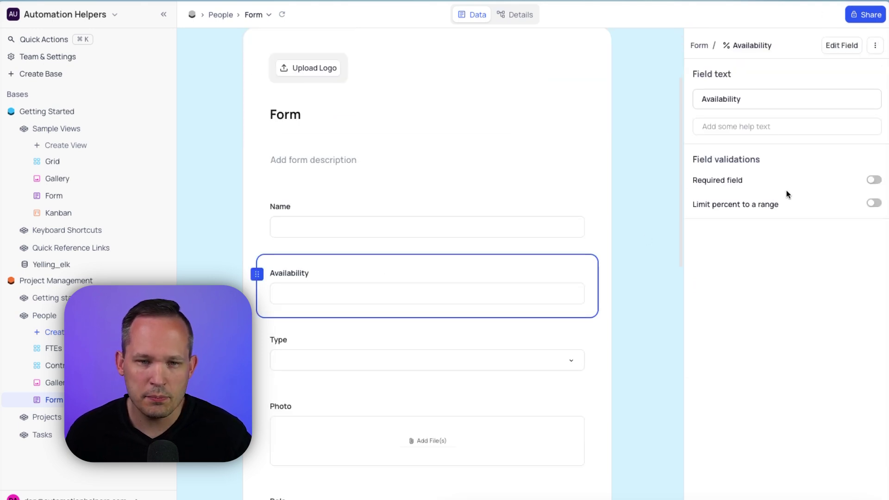
pyautogui.click(875, 181)
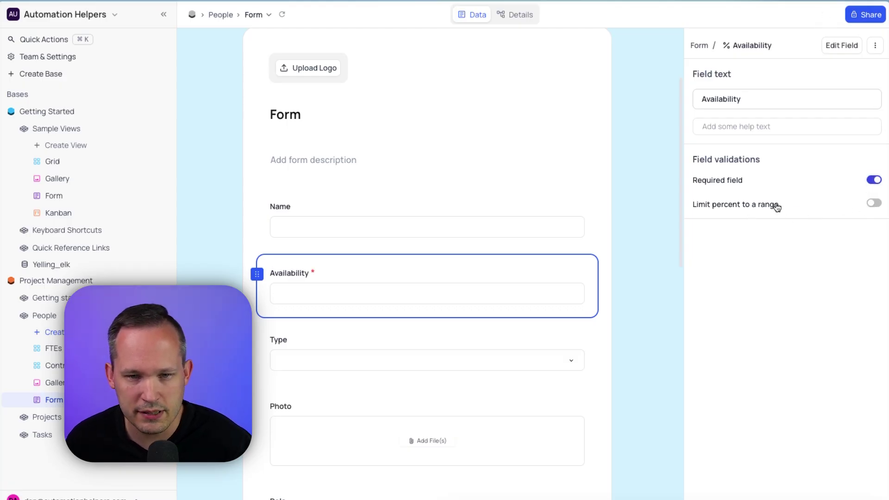
pyautogui.click(873, 204)
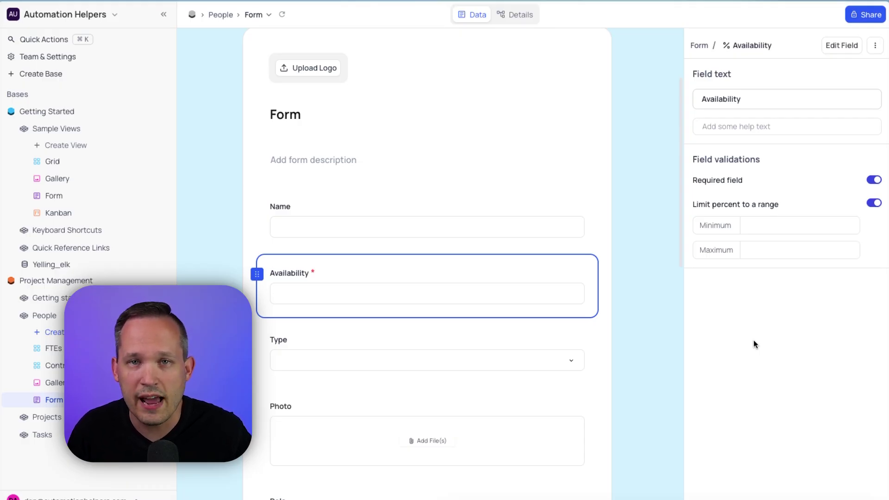
pyautogui.click(51, 332)
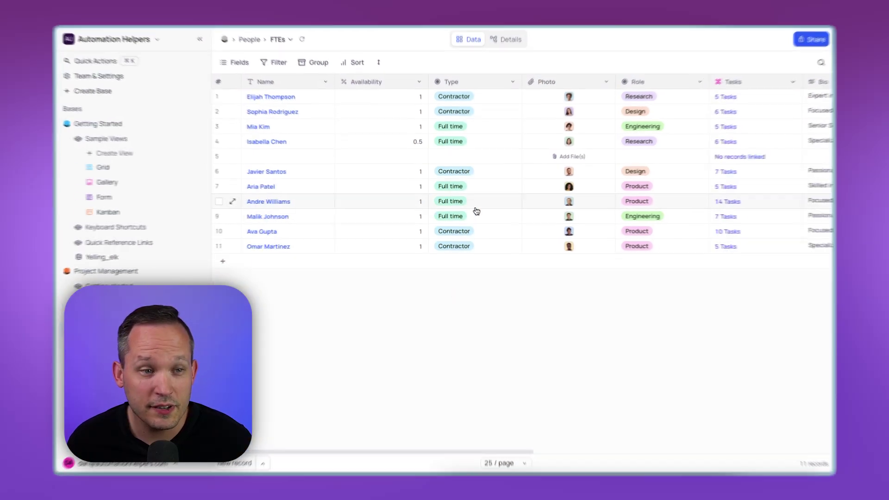
# Start a new People field named Current Projects and browse the Field Type list
pyautogui.hscroll(10, 477, 211)
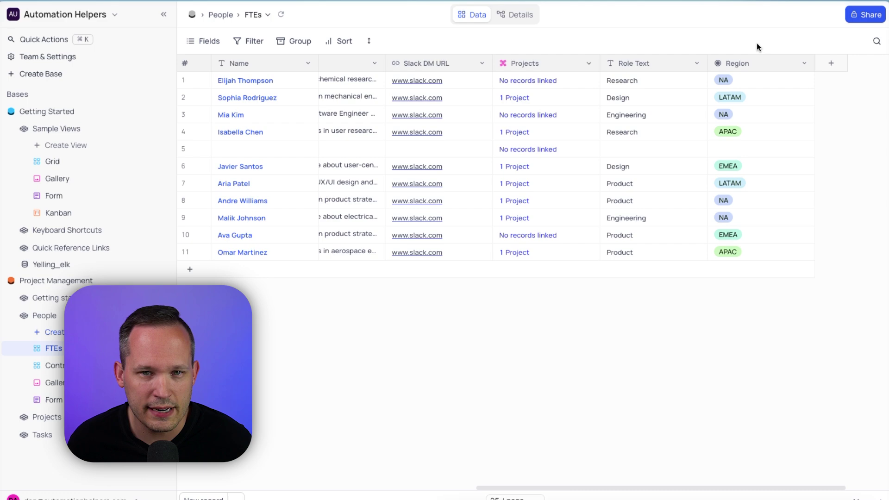
pyautogui.click(832, 64)
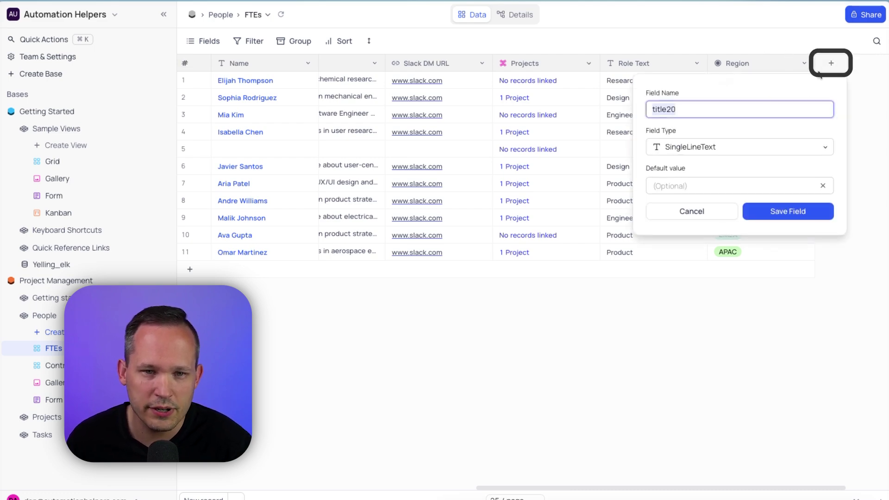
pyautogui.click(811, 146)
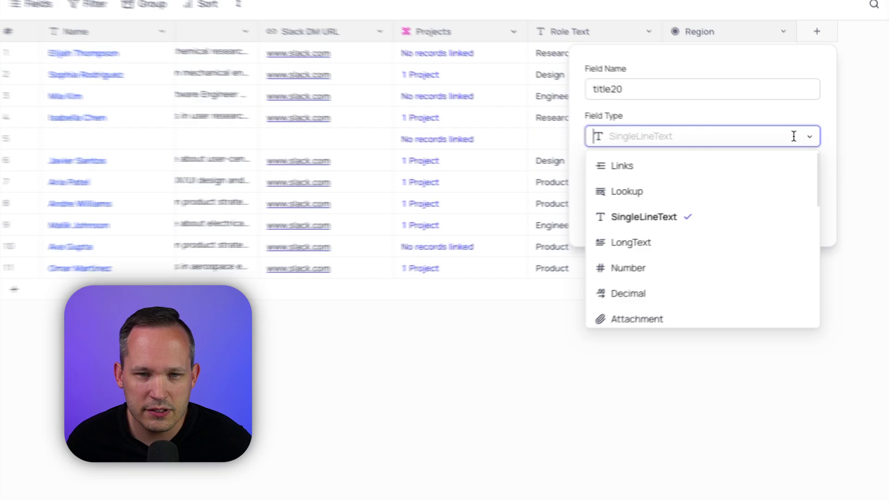
pyautogui.scroll(-3, 776, 199)
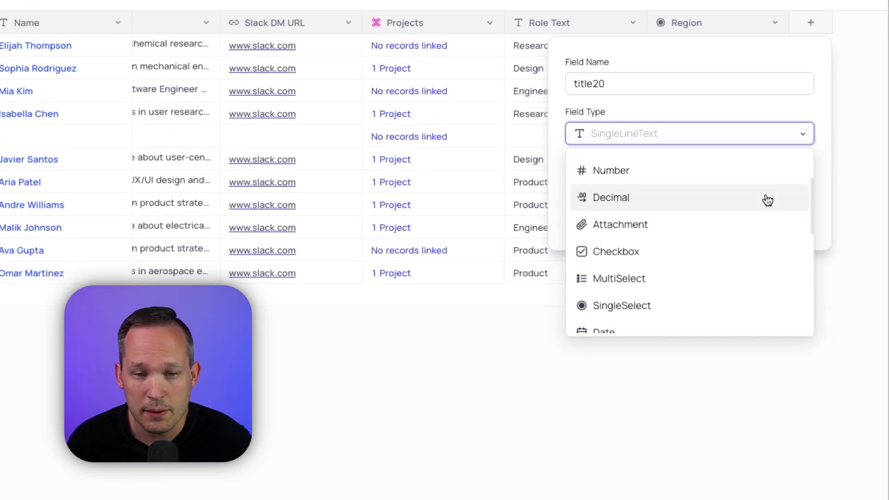
pyautogui.scroll(-1, 768, 200)
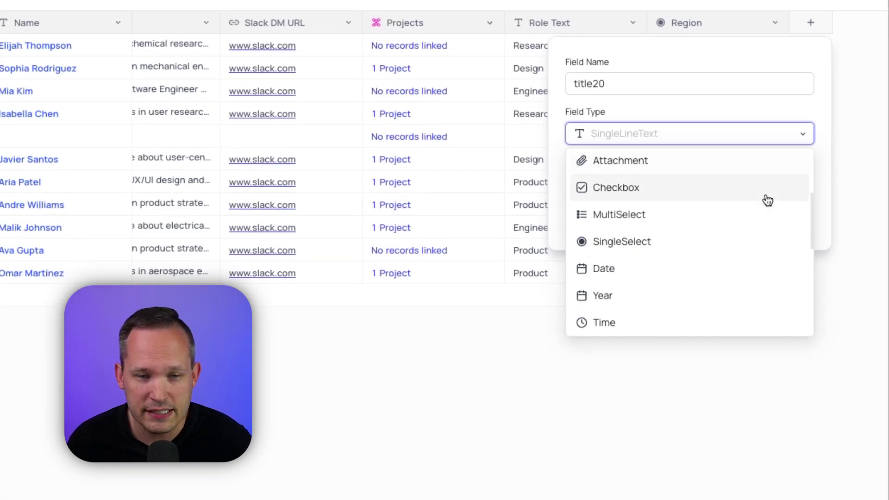
pyautogui.scroll(-5, 768, 200)
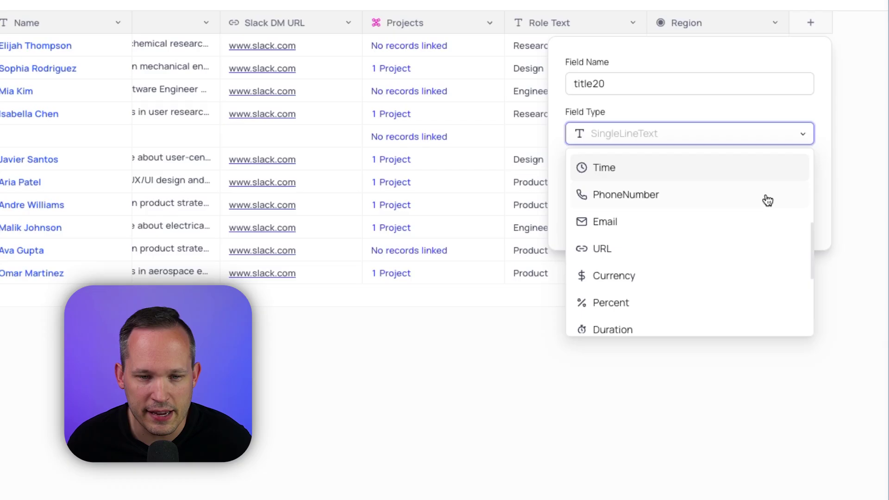
pyautogui.scroll(-3, 681, 289)
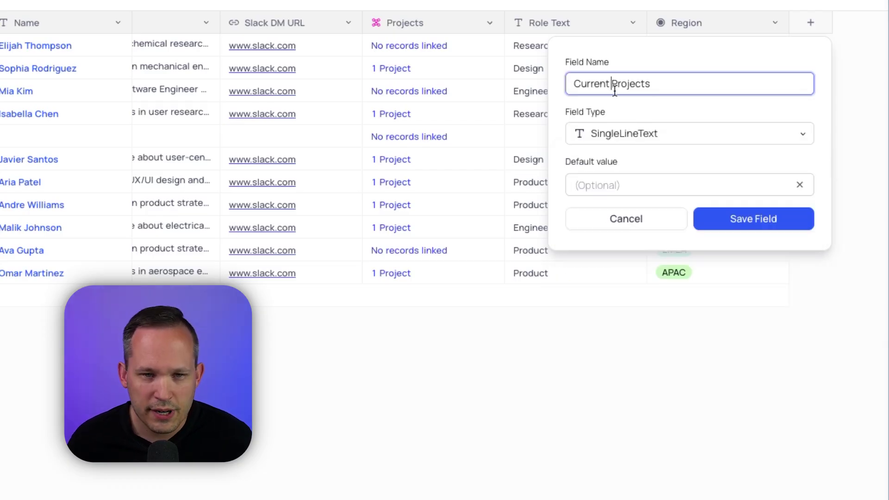
pyautogui.click(659, 139)
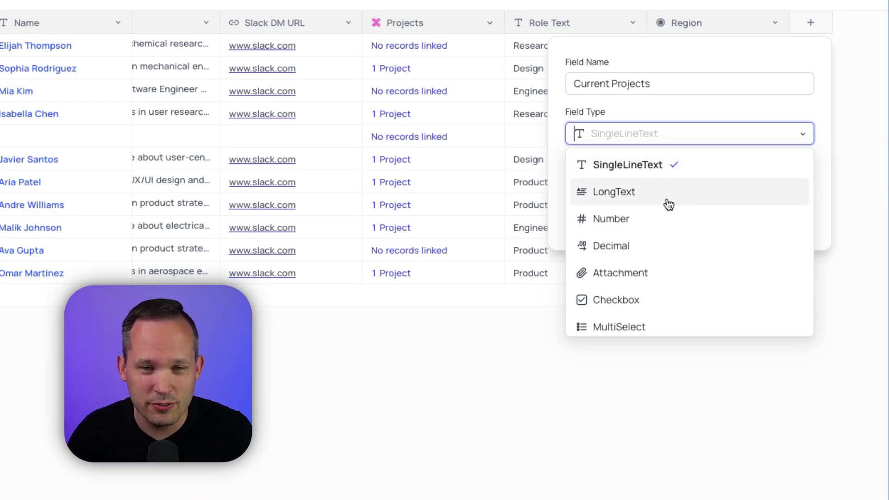
# Filter the types with 'Lin' and save Current Projects as a Has Many Links field to Projects
pyautogui.write('Lin')
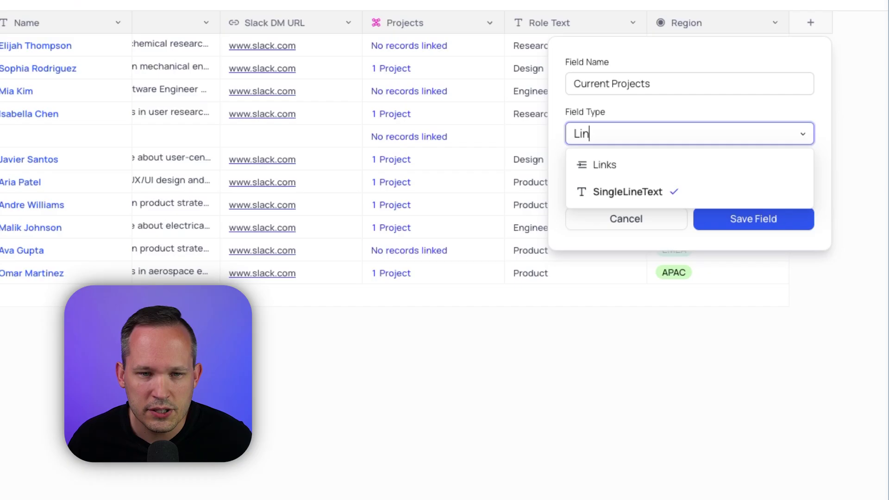
pyautogui.click(635, 161)
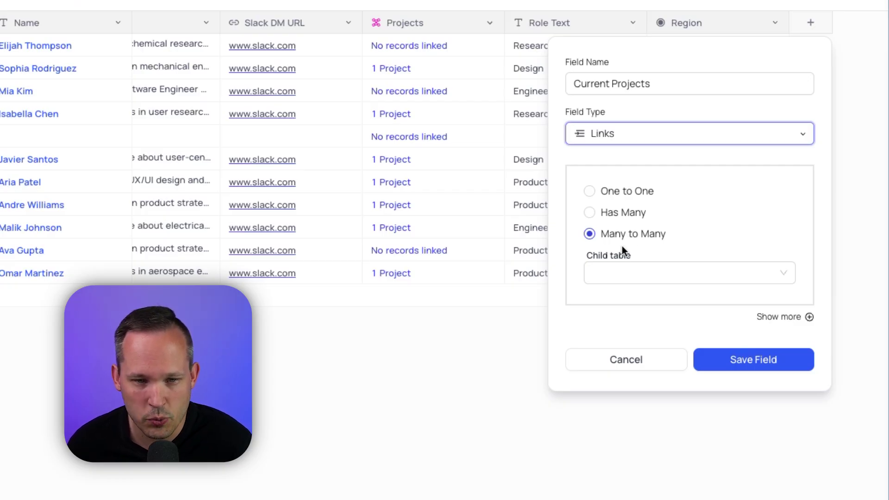
pyautogui.click(590, 213)
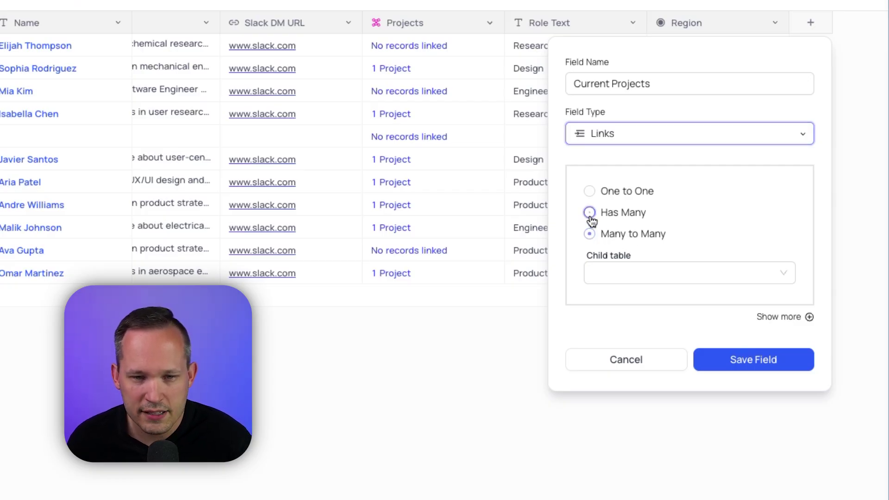
pyautogui.click(641, 273)
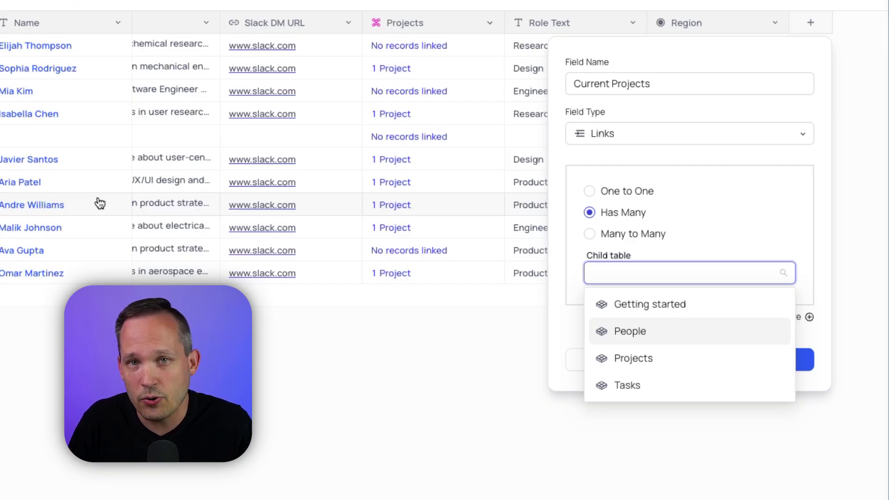
pyautogui.click(633, 358)
pyautogui.click(750, 371)
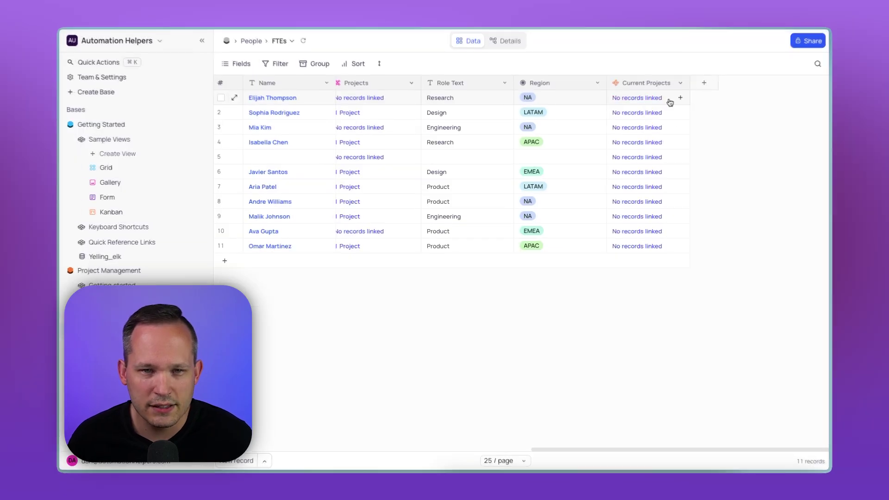
pyautogui.click(683, 101)
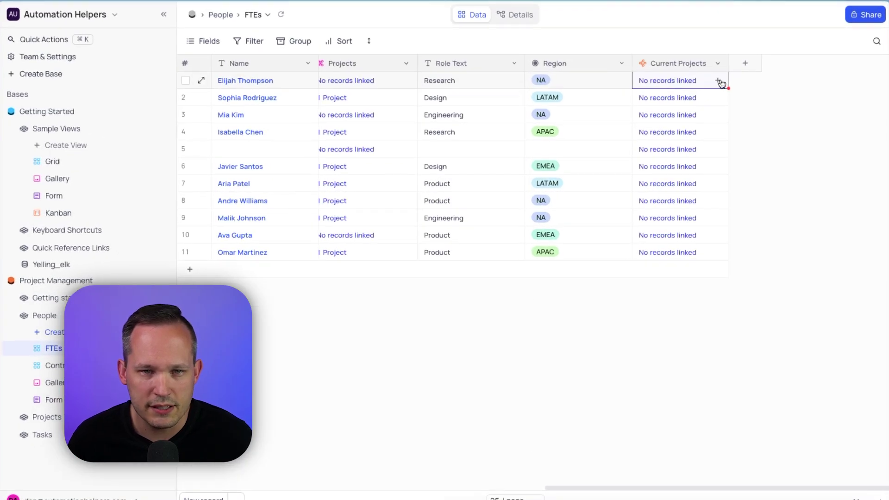
pyautogui.click(720, 82)
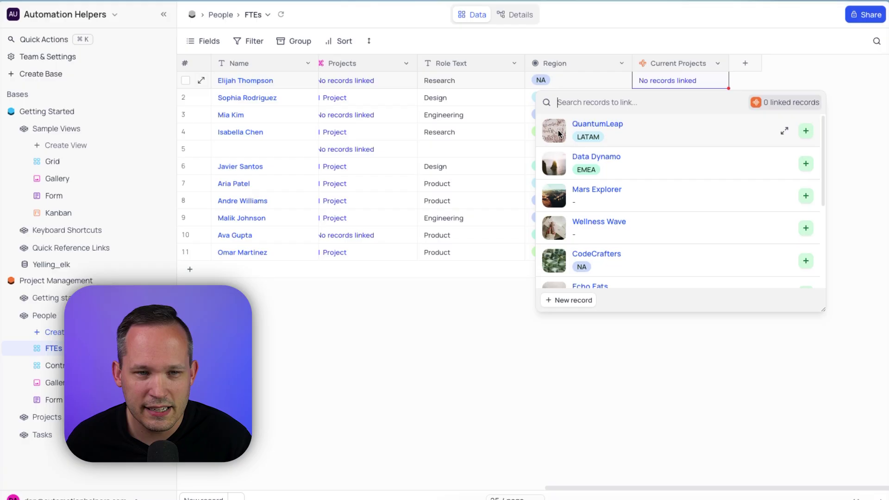
pyautogui.scroll(-1, 566, 197)
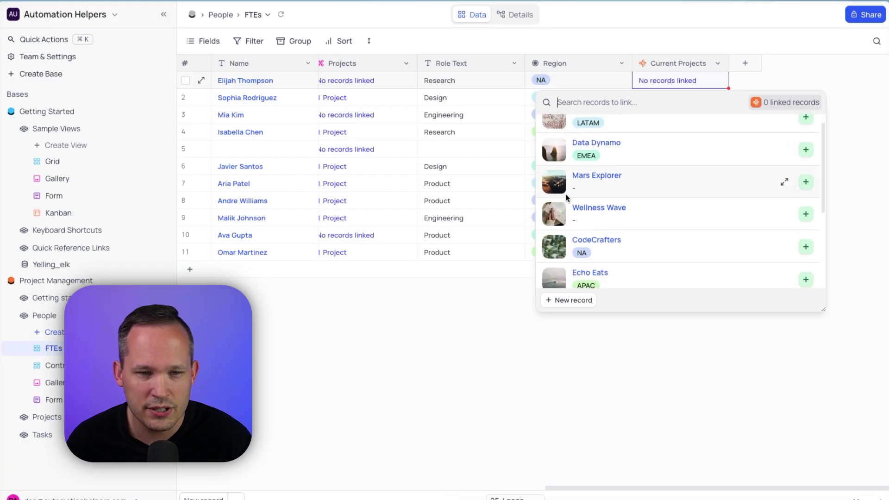
pyautogui.scroll(1, 566, 197)
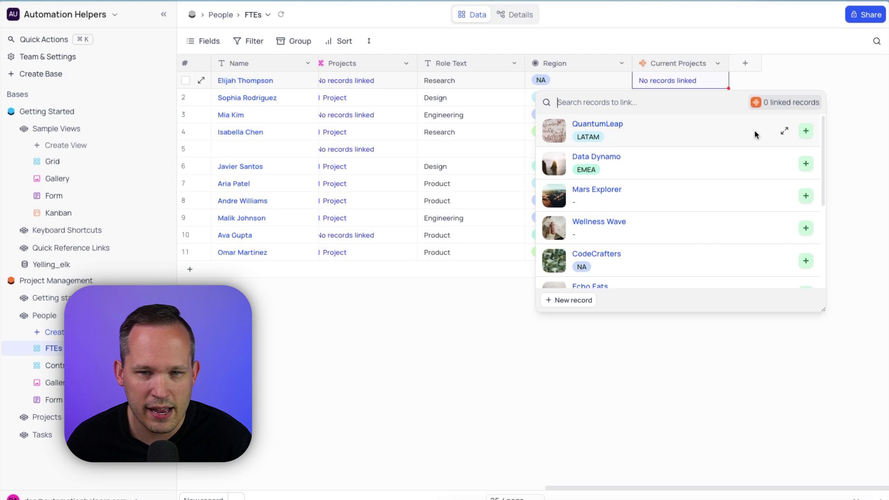
pyautogui.click(784, 131)
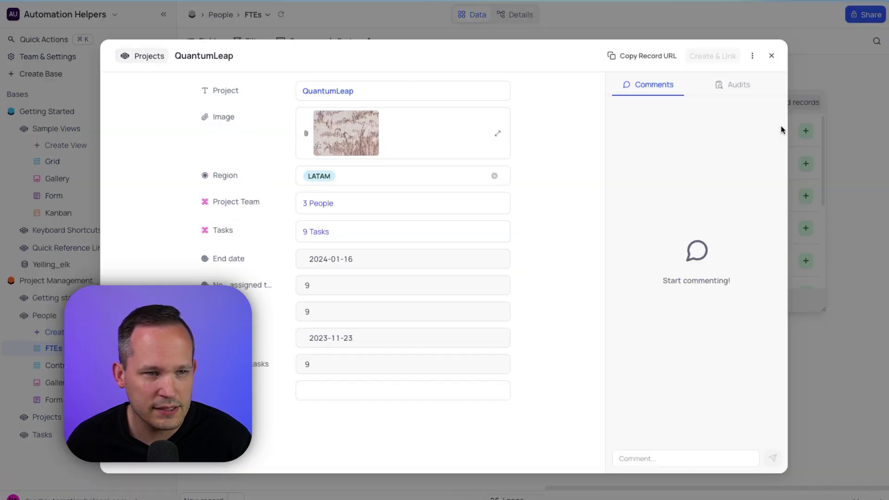
pyautogui.click(771, 55)
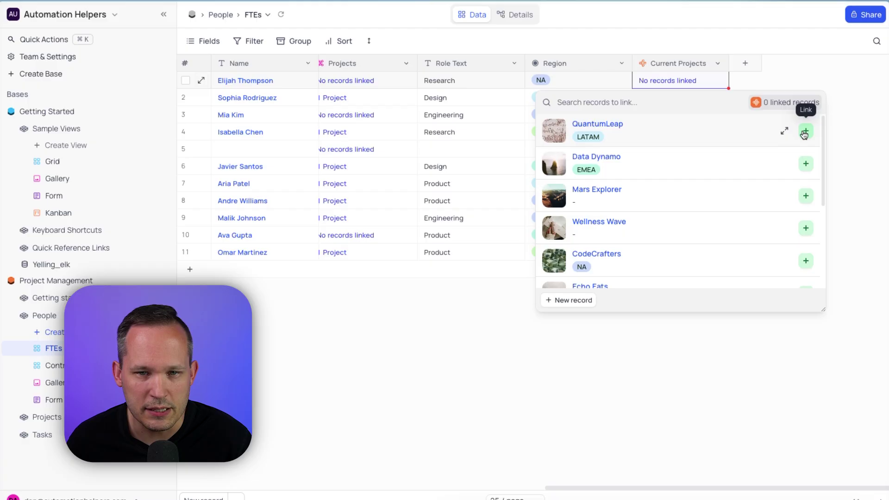
pyautogui.click(805, 132)
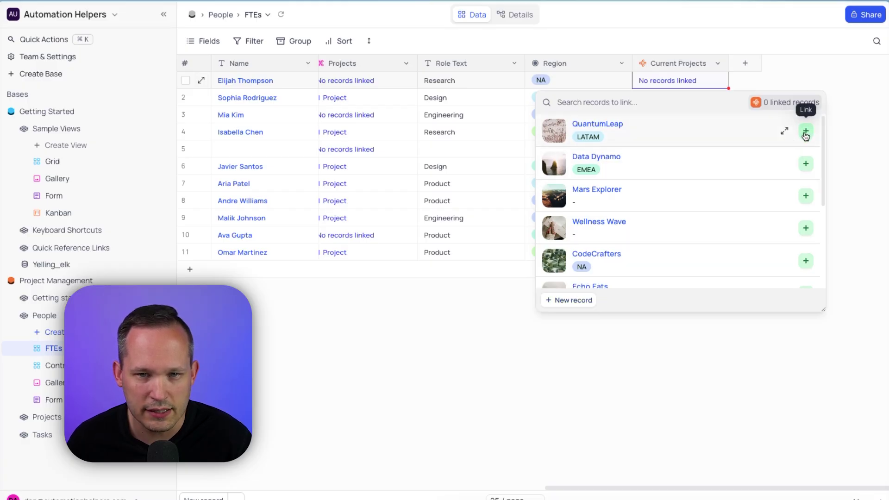
# Link Wellness Wave as a second project and review Elijah's two linked projects
pyautogui.click(807, 195)
pyautogui.press('Escape')
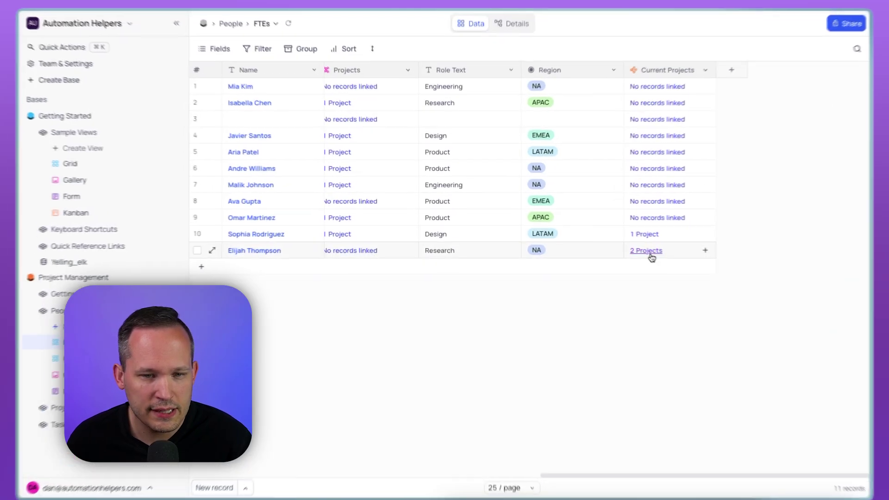
pyautogui.click(650, 251)
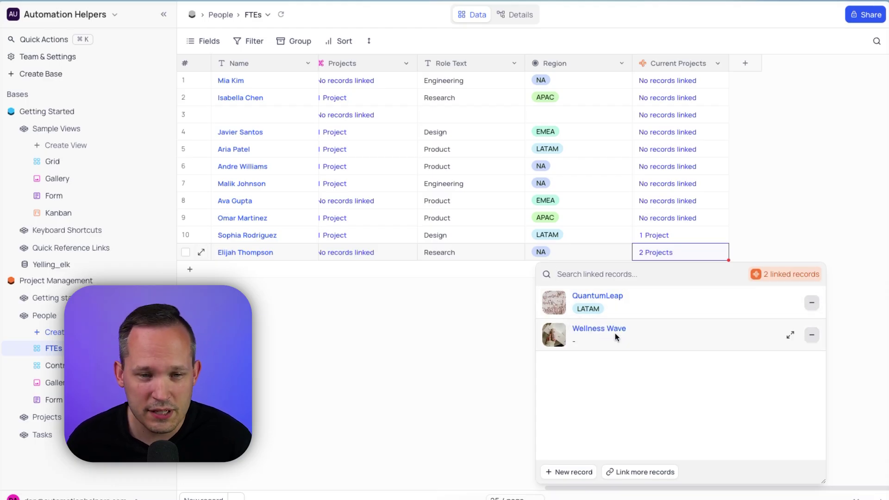
pyautogui.click(474, 317)
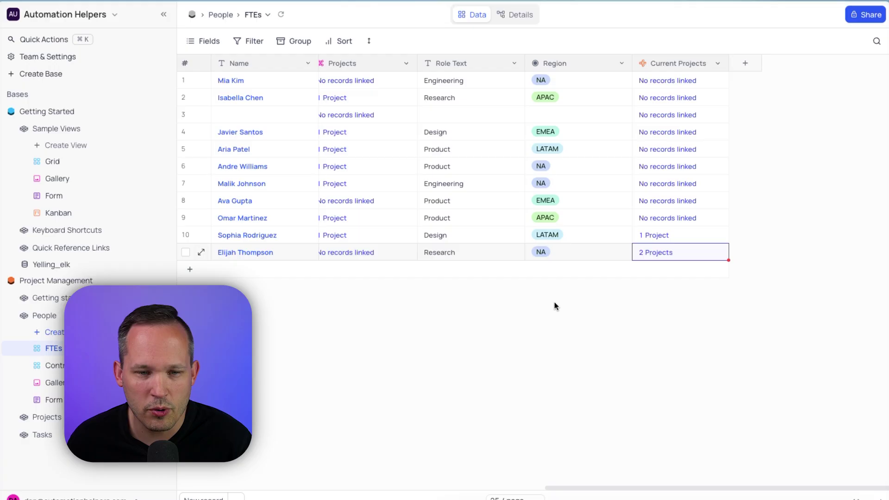
pyautogui.hscroll(2, 619, 291)
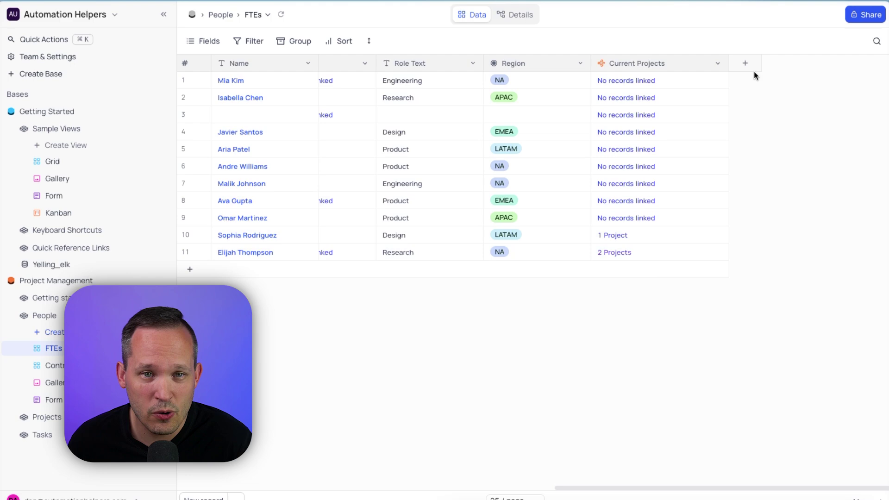
pyautogui.click(718, 63)
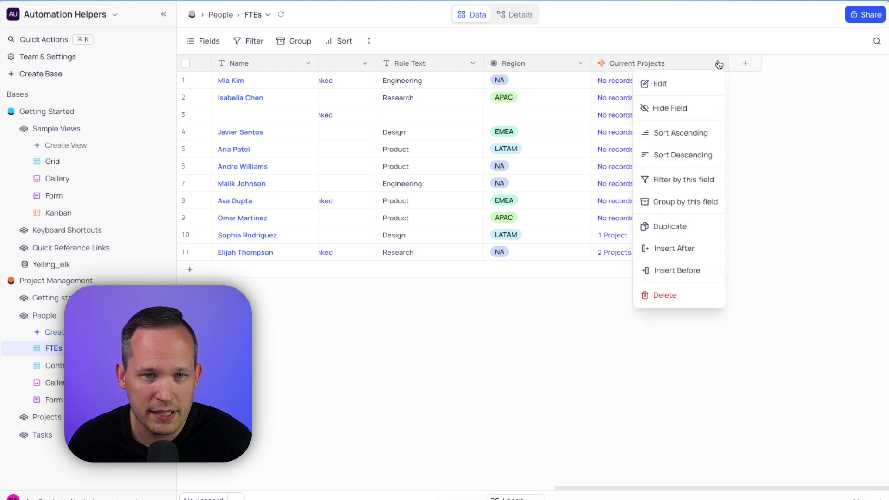
pyautogui.click(692, 84)
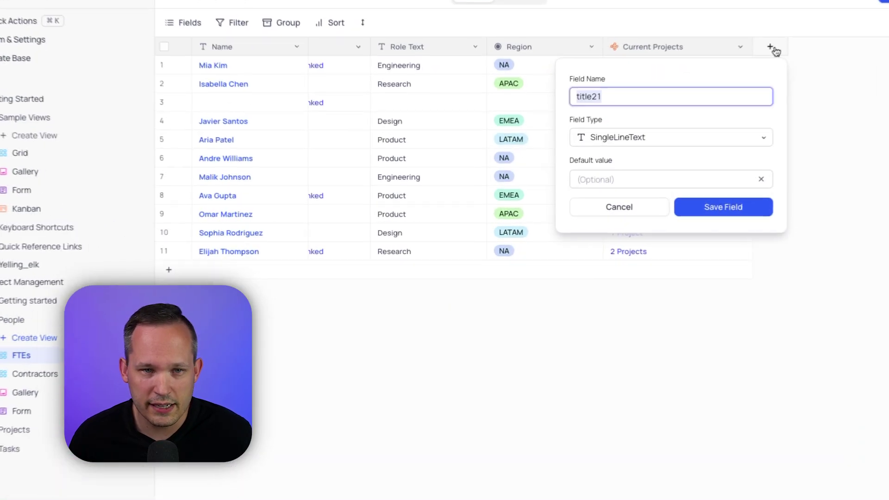
# Make the new field a Formula and begin a CONCAT formula referencing the Name field
pyautogui.click(637, 151)
pyautogui.write('form')
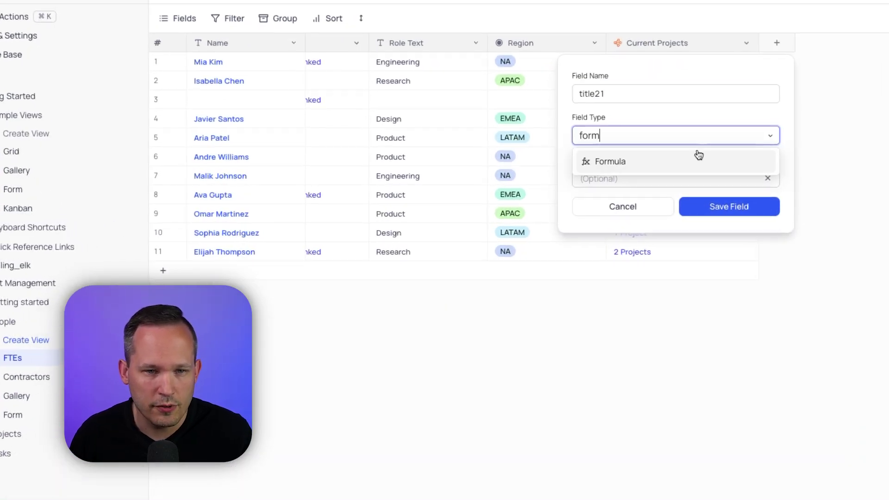
pyautogui.click(696, 156)
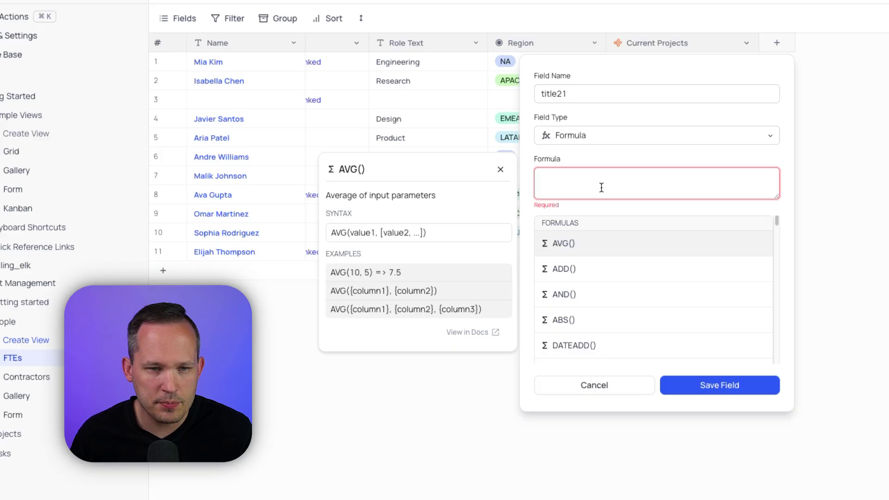
pyautogui.write('CONC')
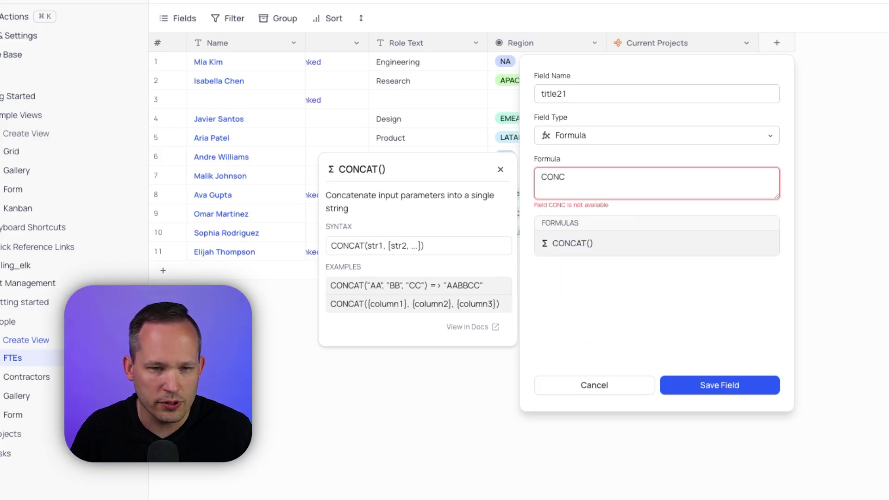
pyautogui.click(612, 250)
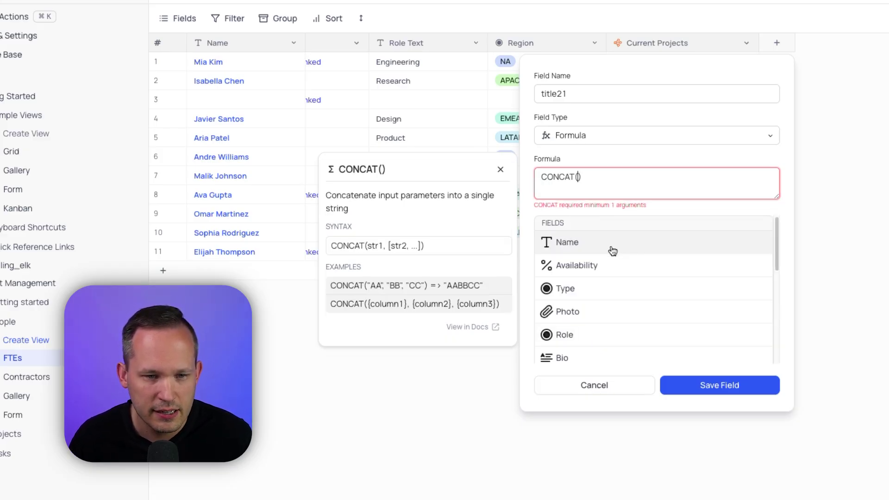
pyautogui.scroll(-10, 646, 276)
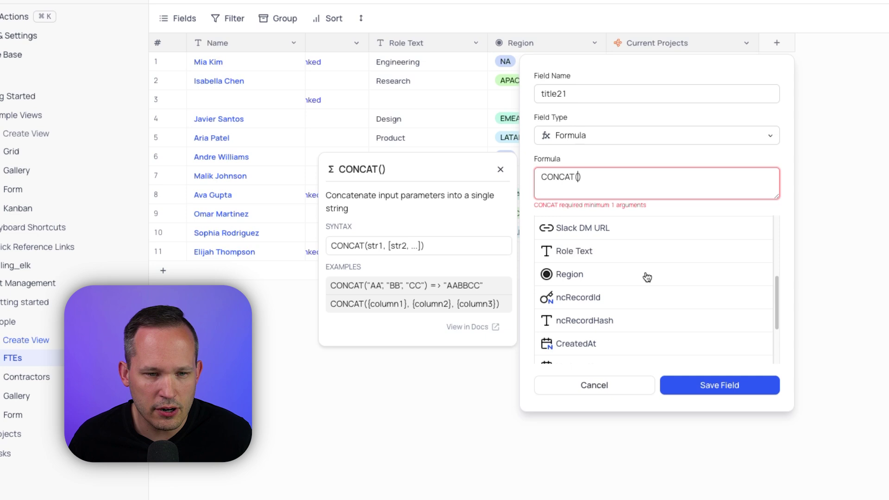
pyautogui.scroll(10, 647, 277)
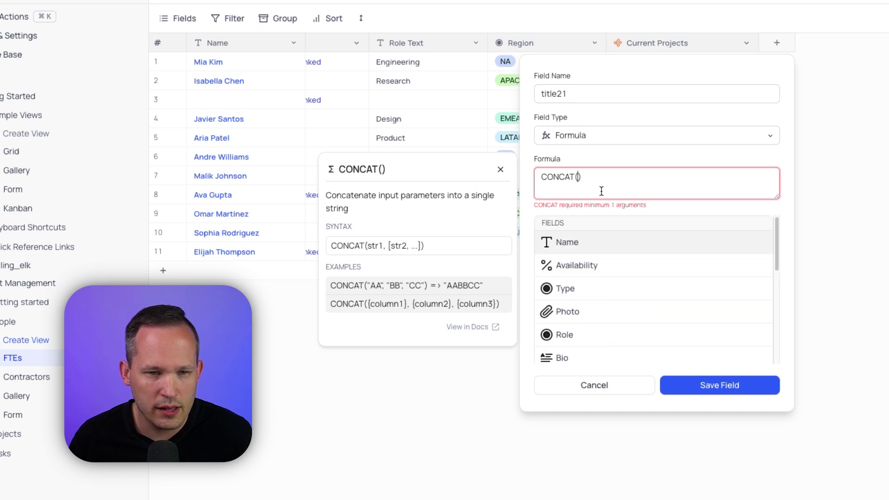
pyautogui.write('Na')
pyautogui.press('Return')
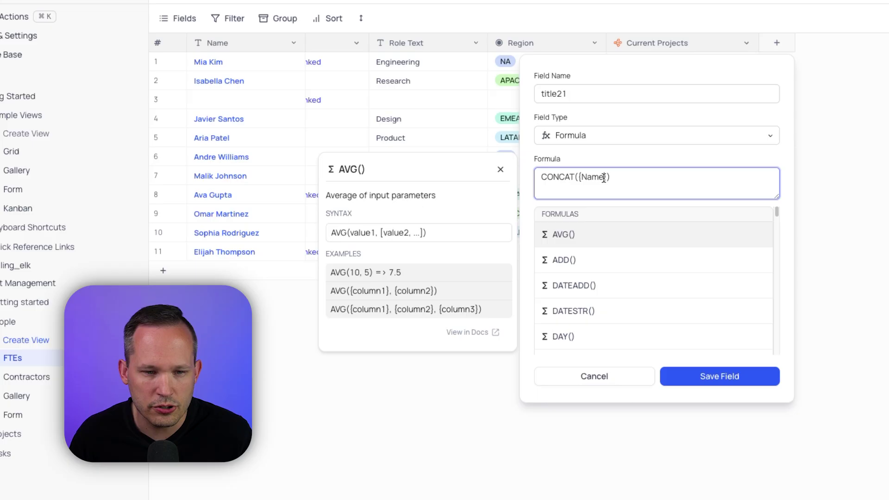
# Add {Projects} to the formula, then clear it entirely, typing and deleting ARR
pyautogui.write(', {Projects}')
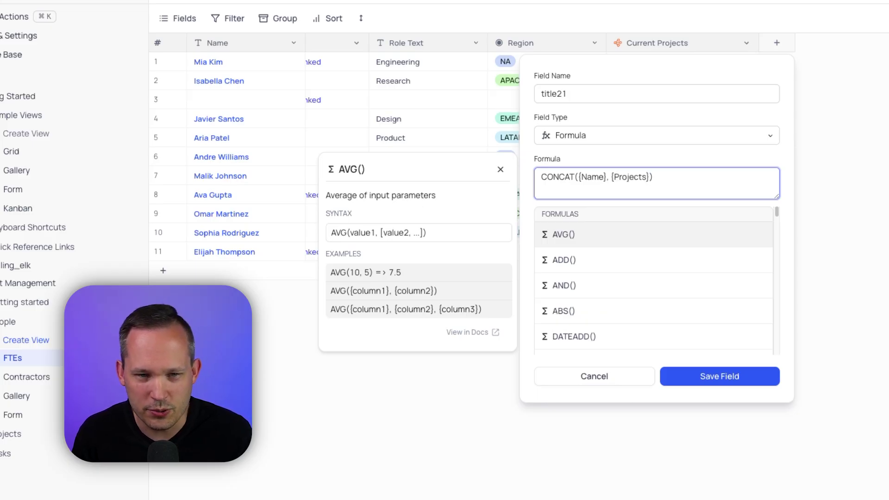
pyautogui.click(651, 177)
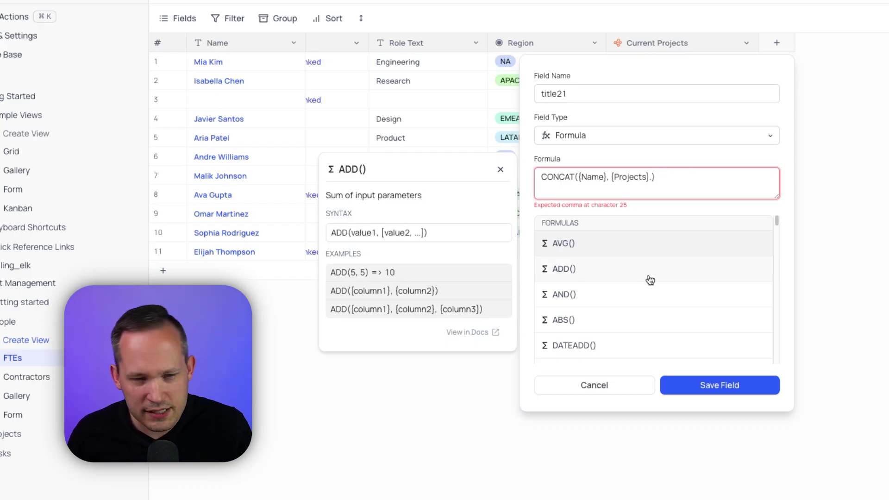
pyautogui.scroll(-10, 650, 280)
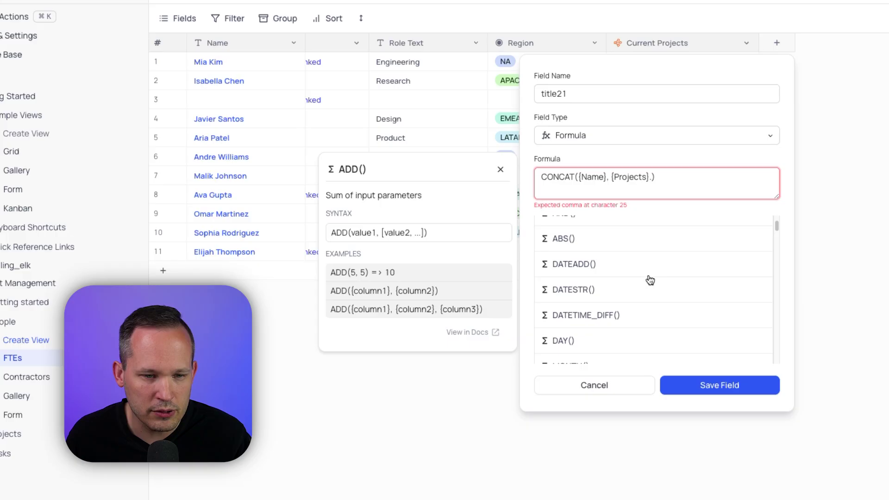
pyautogui.scroll(-5, 651, 279)
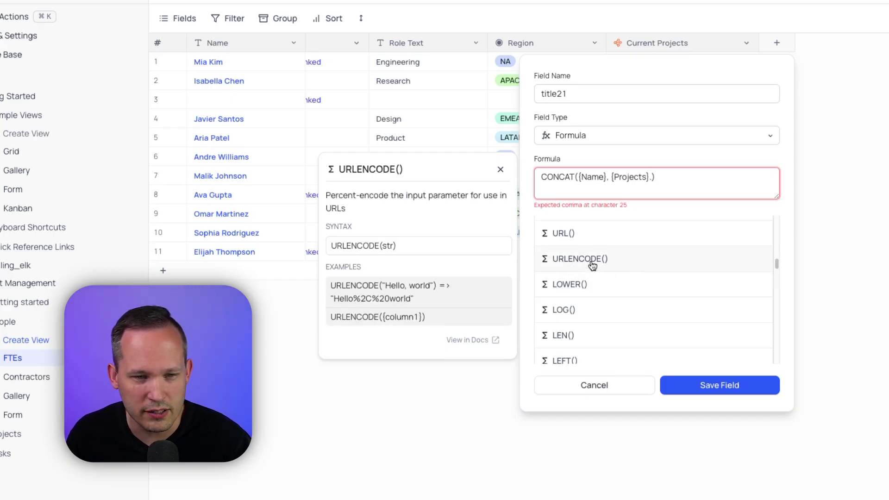
pyautogui.hotkey('ctrl', 'a')
pyautogui.press('BackSpace')
pyautogui.write('ARR')
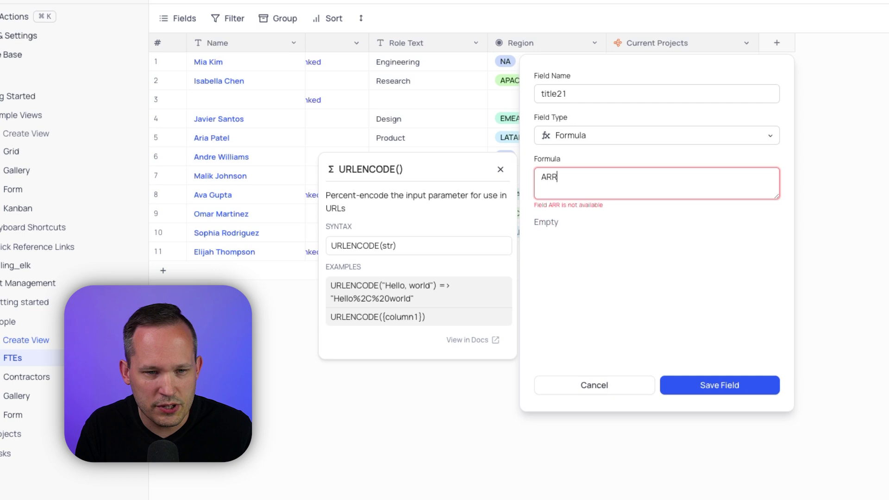
pyautogui.press('BackSpace')
pyautogui.press('BackSpace')
pyautogui.press('BackSpace')
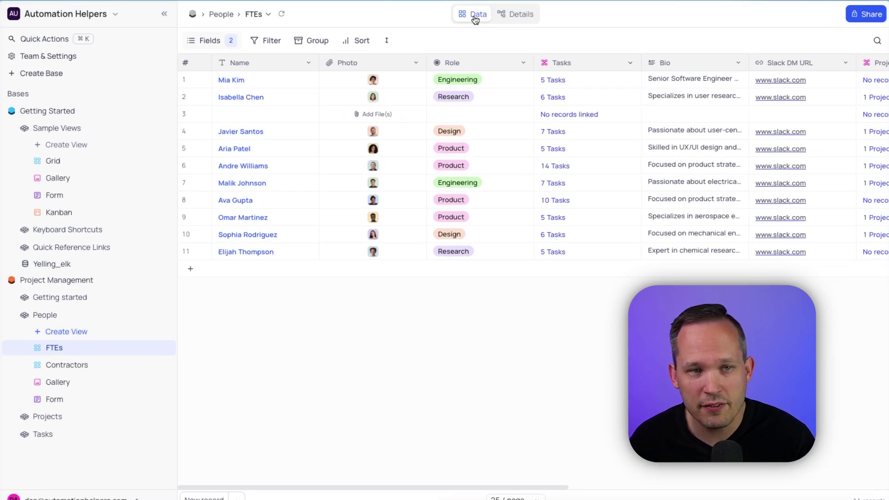
# In the FTEs Details tab, inspect Availability, Type, Photo, Role and Tasks, ending on Role's options
pyautogui.click(517, 14)
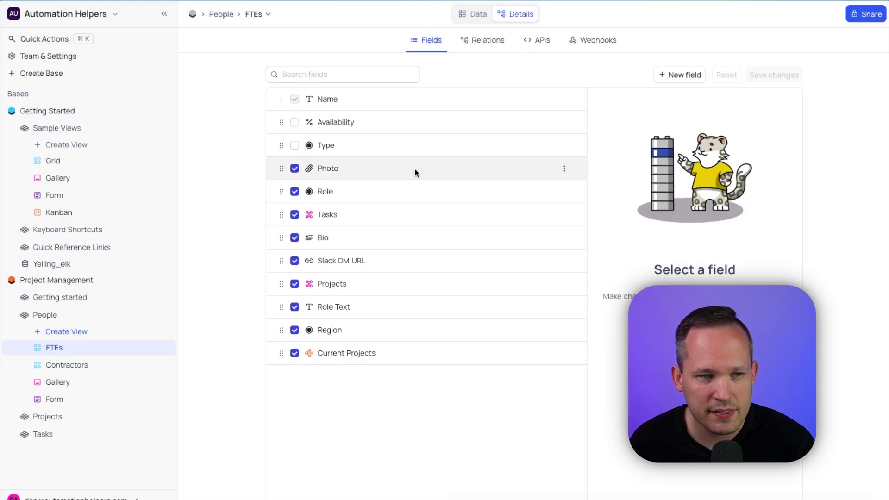
pyautogui.click(333, 122)
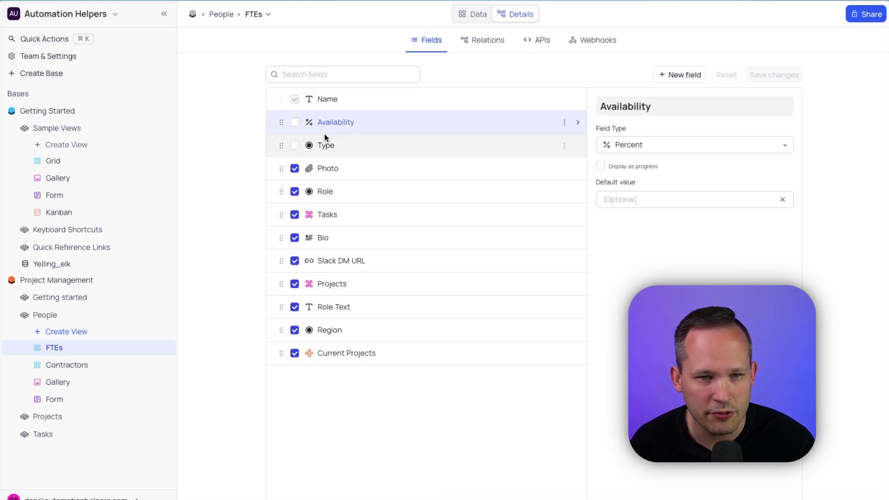
pyautogui.click(453, 143)
pyautogui.click(452, 174)
pyautogui.click(443, 191)
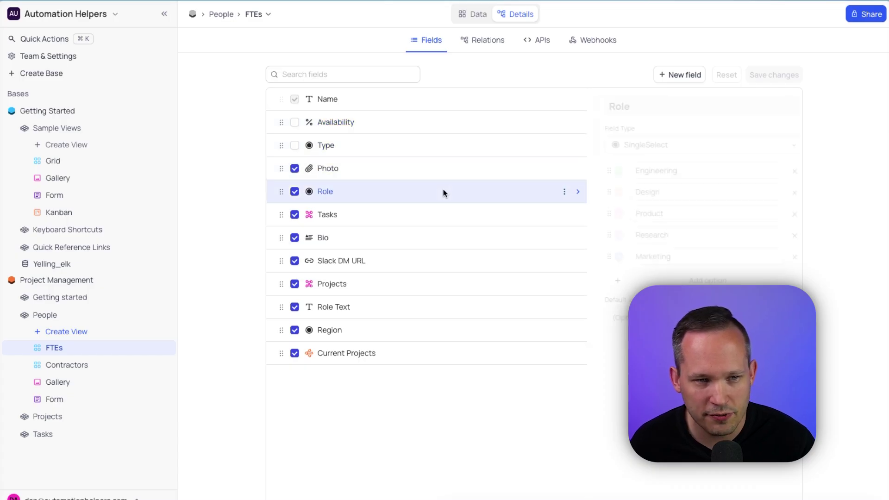
pyautogui.click(435, 214)
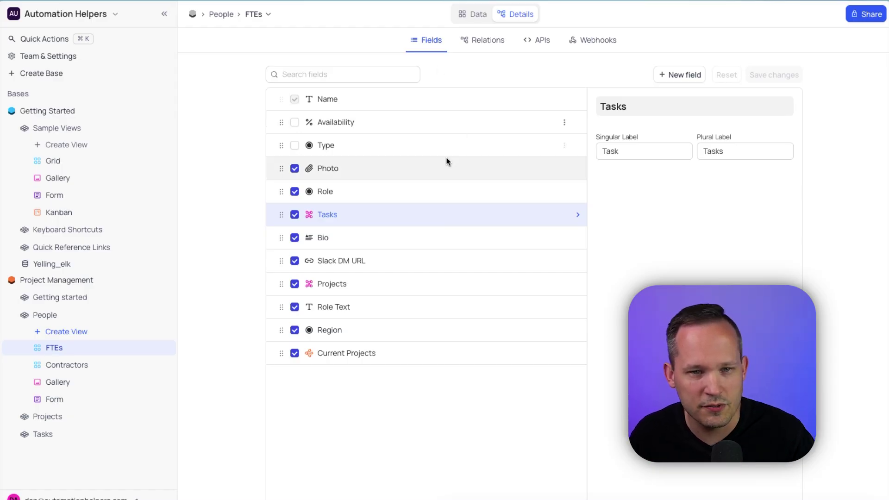
pyautogui.click(417, 189)
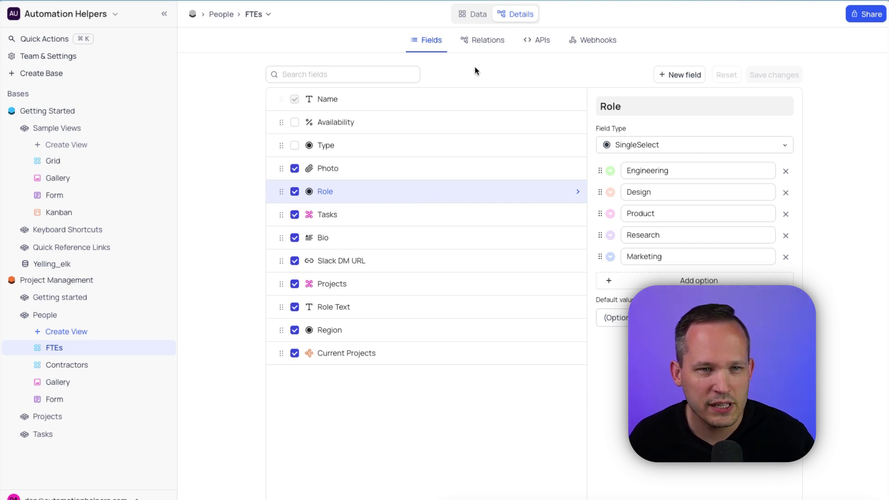
# Open the Relations diagram and drag the Projects and Tasks tables into a readable layout
pyautogui.click(480, 44)
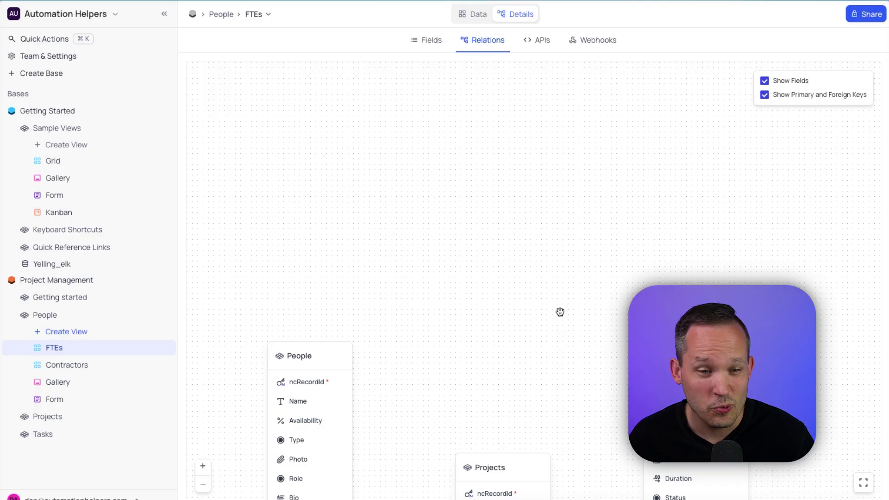
pyautogui.moveTo(559, 312); pyautogui.dragTo(536, 165)
pyautogui.scroll(-5, 557, 145)
pyautogui.scroll(1, 552, 121)
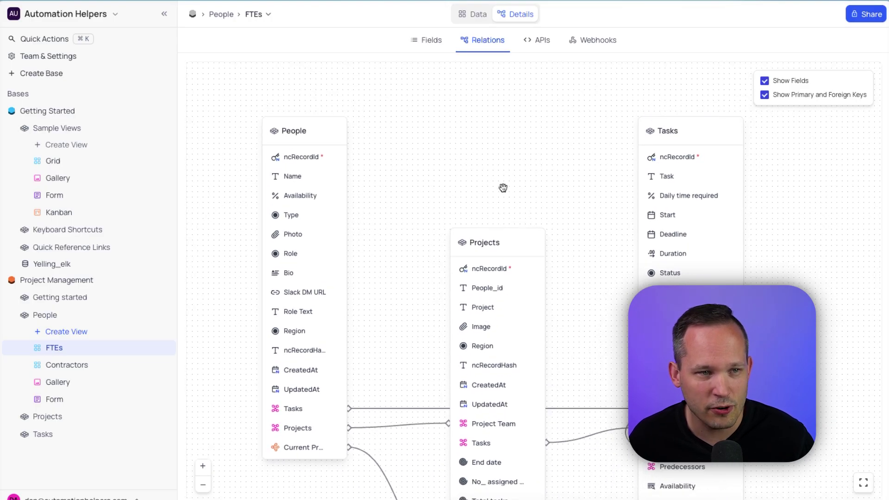
pyautogui.moveTo(504, 242); pyautogui.dragTo(523, 120)
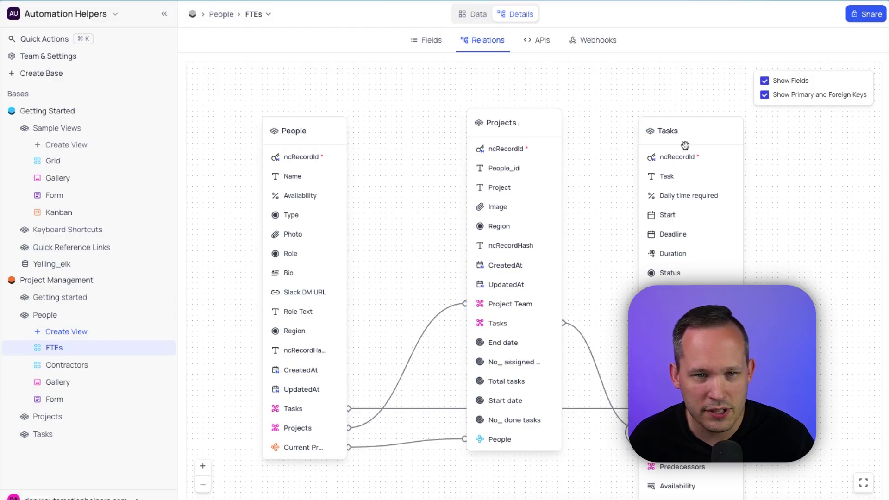
pyautogui.moveTo(685, 146); pyautogui.dragTo(714, 109)
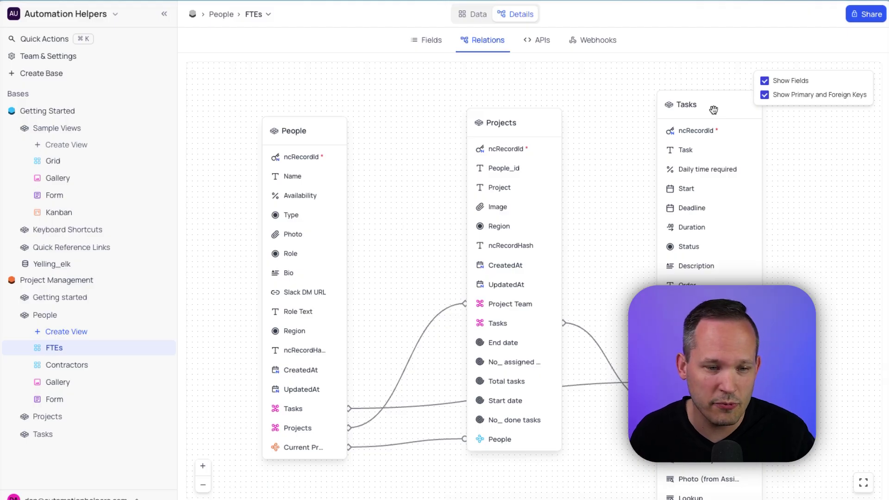
pyautogui.moveTo(838, 246); pyautogui.dragTo(780, 212)
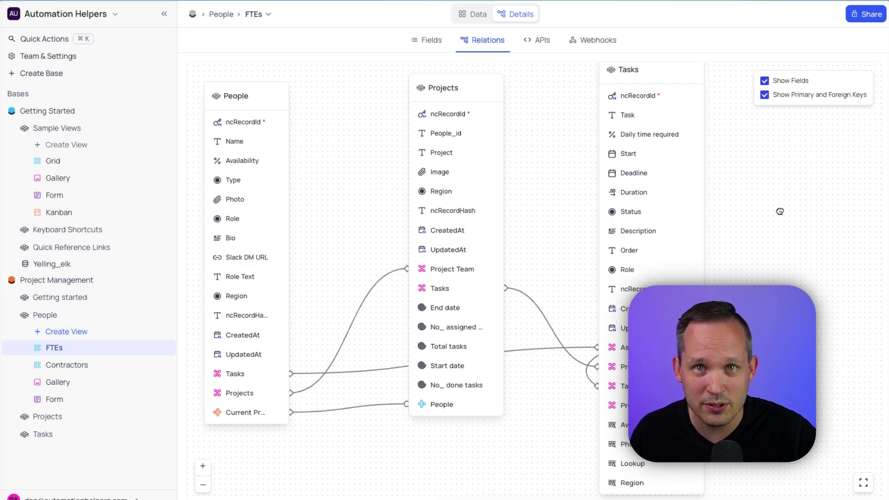
pyautogui.moveTo(780, 211); pyautogui.dragTo(790, 231)
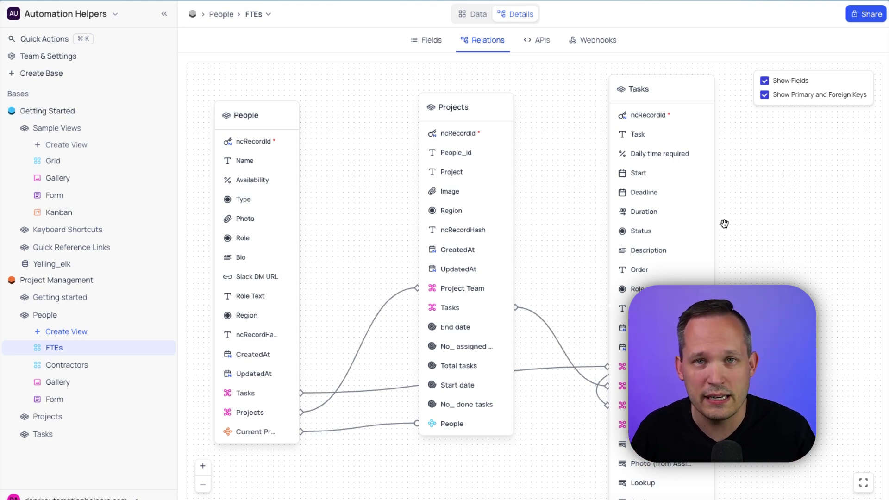
# Compare the FTEs Python API sample with the Shell curl one, selecting its --url line
pyautogui.click(539, 40)
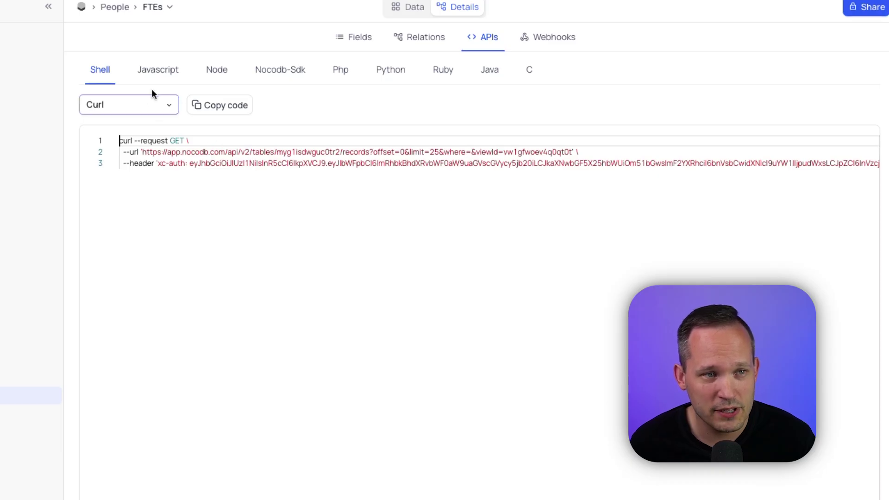
pyautogui.click(396, 66)
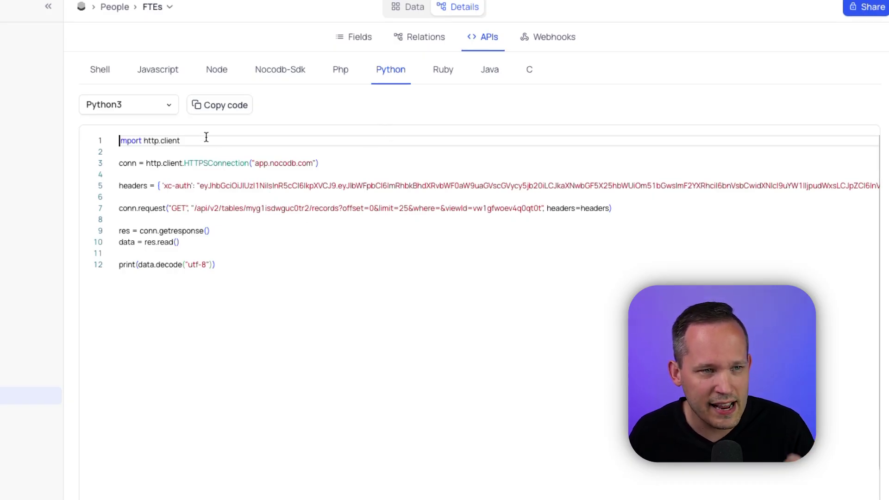
pyautogui.click(110, 74)
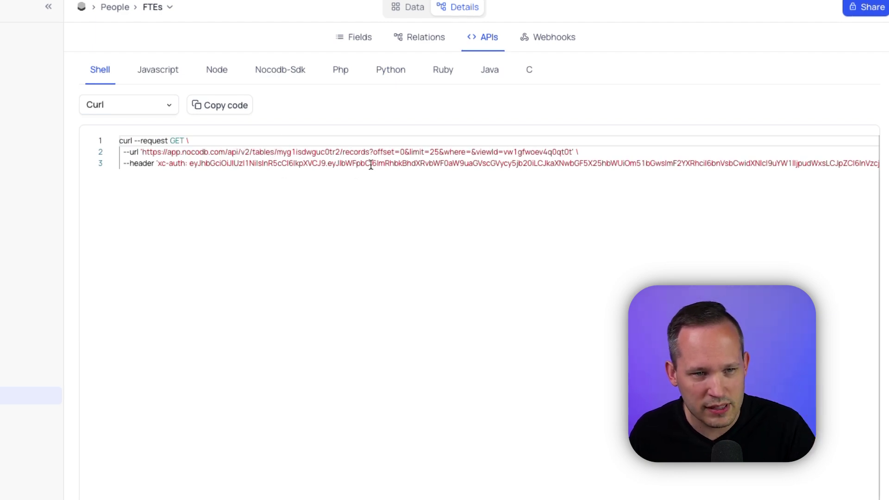
pyautogui.tripleClick(392, 152)
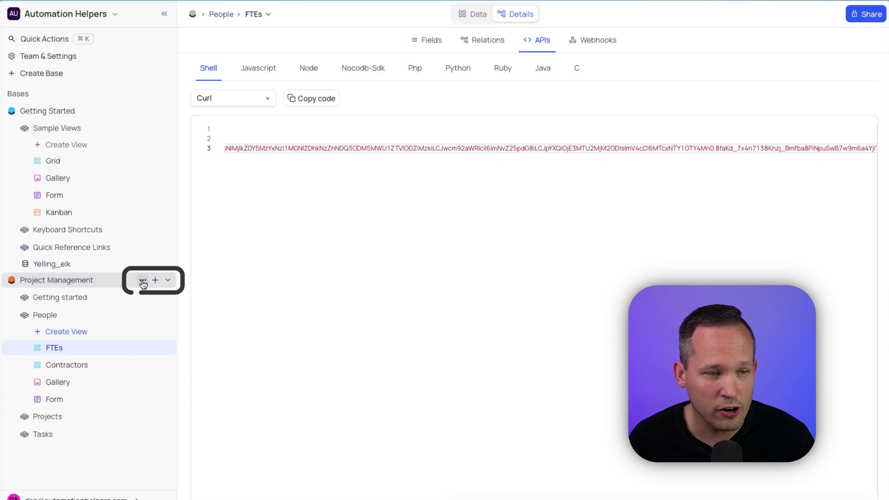
# Open the Project Management base's Rest APIs docs, expand GET records list, then open WE ARE HIRING
pyautogui.click(143, 281)
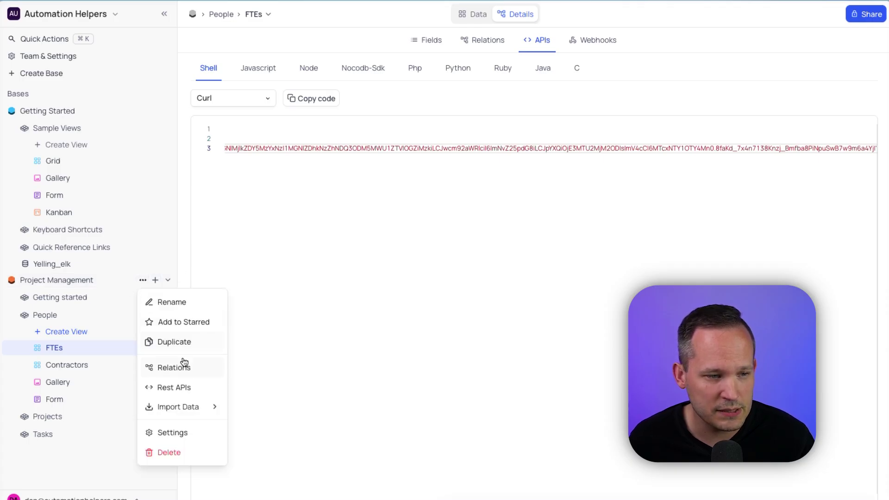
pyautogui.click(167, 387)
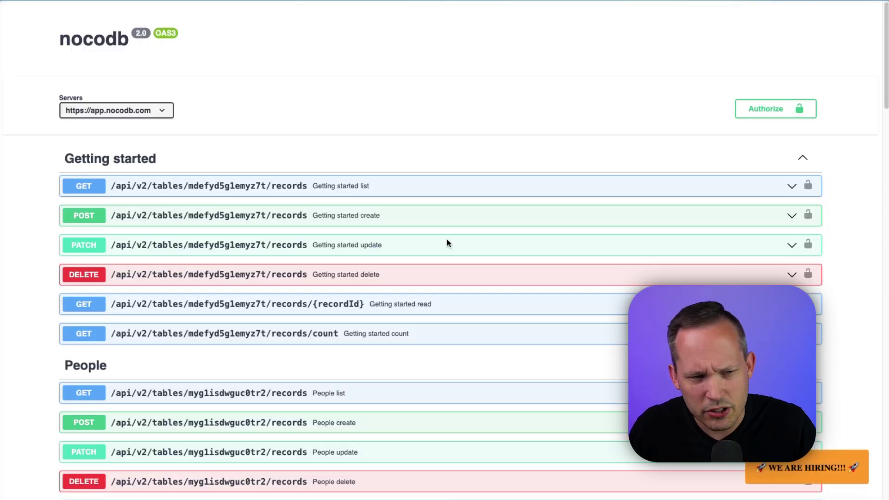
pyautogui.scroll(-1, 447, 240)
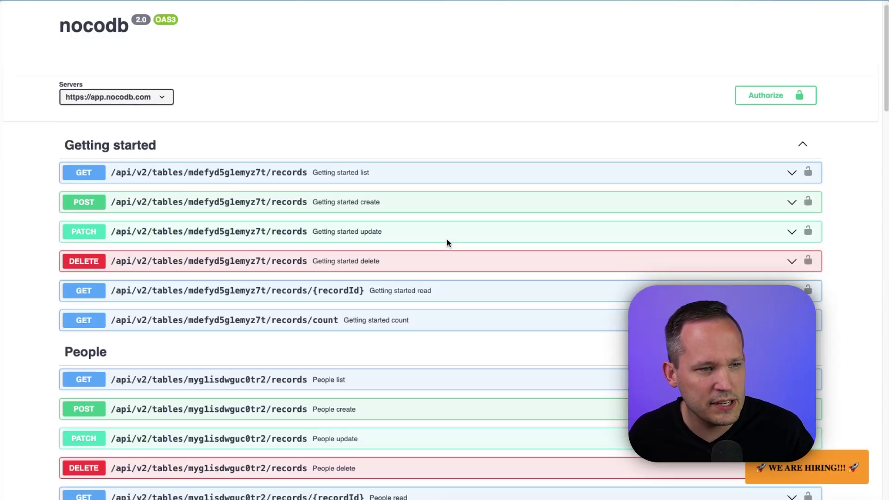
pyautogui.click(439, 175)
pyautogui.scroll(-8, 459, 222)
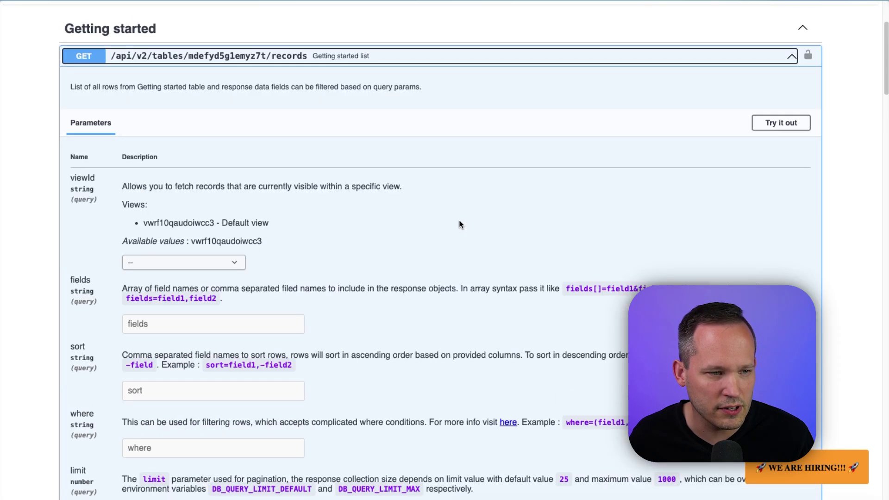
pyautogui.scroll(-4, 460, 224)
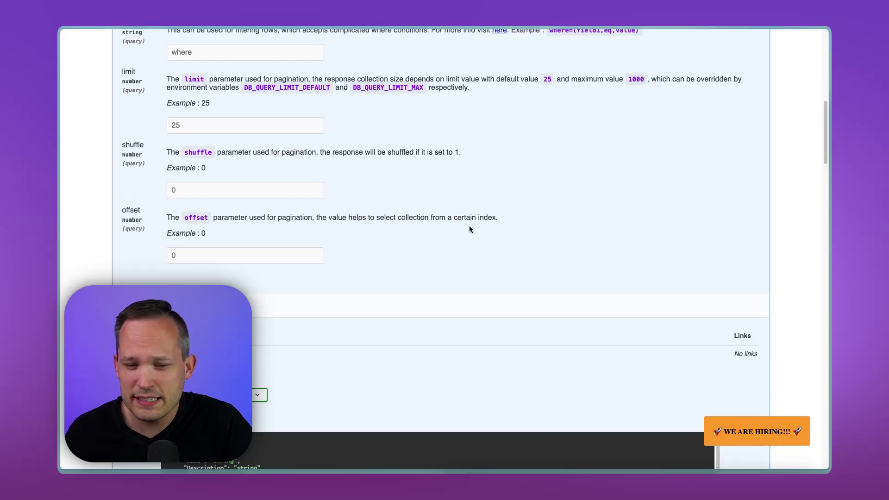
pyautogui.click(742, 433)
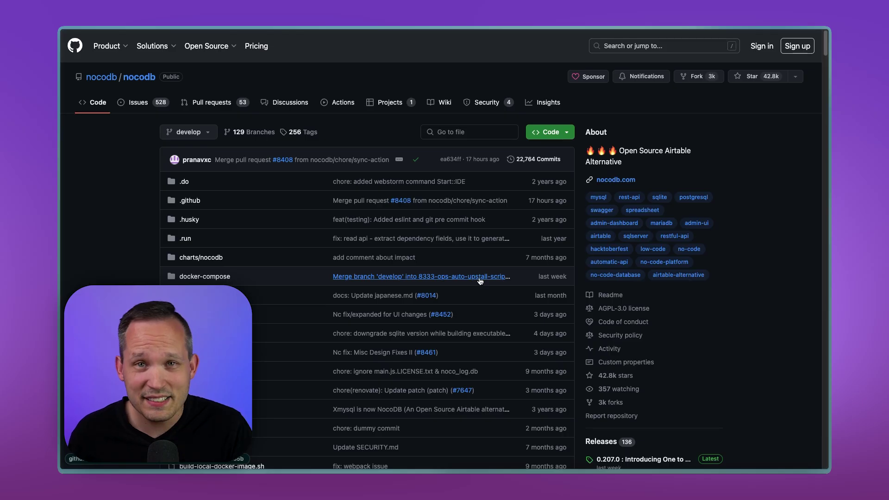
# Scroll down through the nocodb/nocodb GitHub repository page
pyautogui.scroll(-10, 481, 279)
pyautogui.scroll(-8, 481, 282)
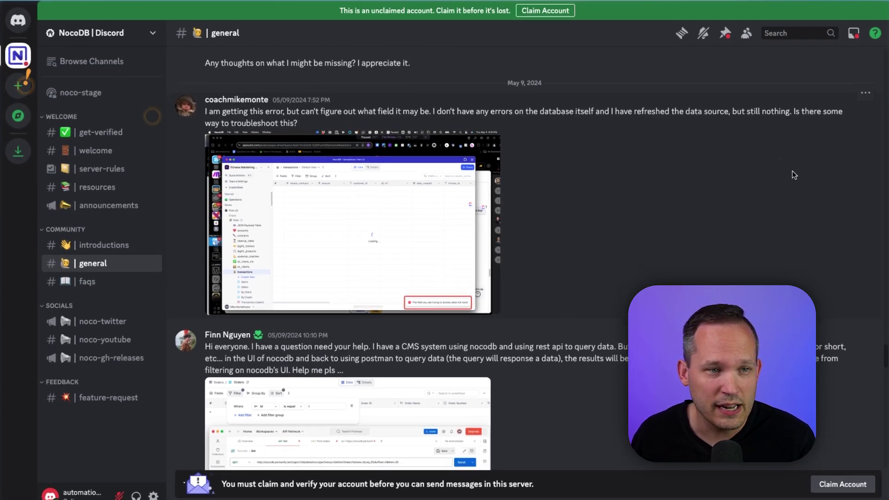
# Scroll down through recent user questions in the NocoDB Discord #general channel
pyautogui.scroll(-4, 795, 175)
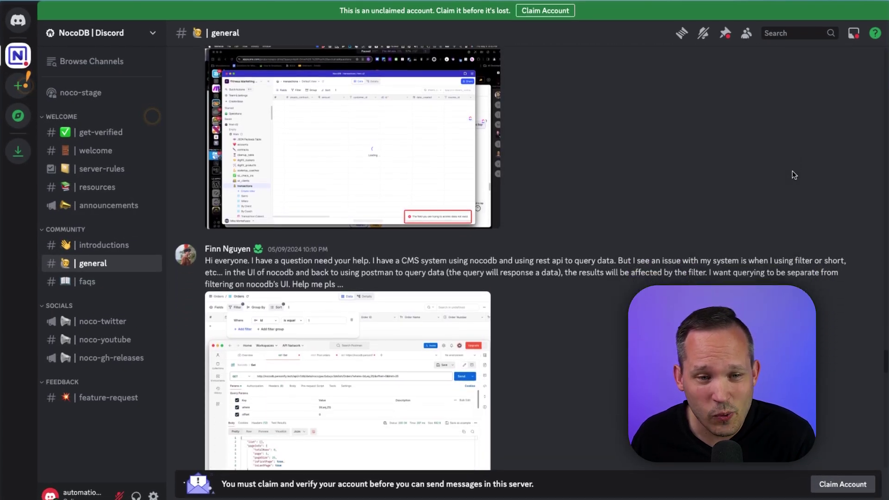
pyautogui.scroll(-3, 792, 171)
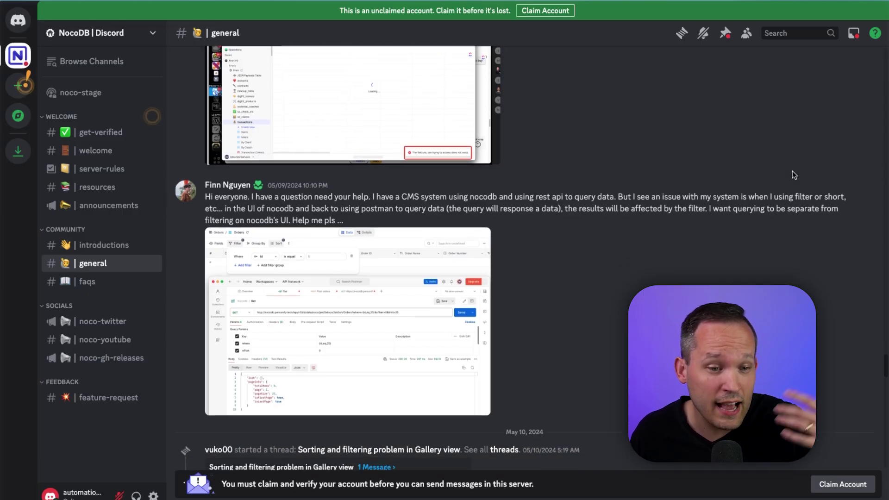
pyautogui.scroll(-3, 795, 175)
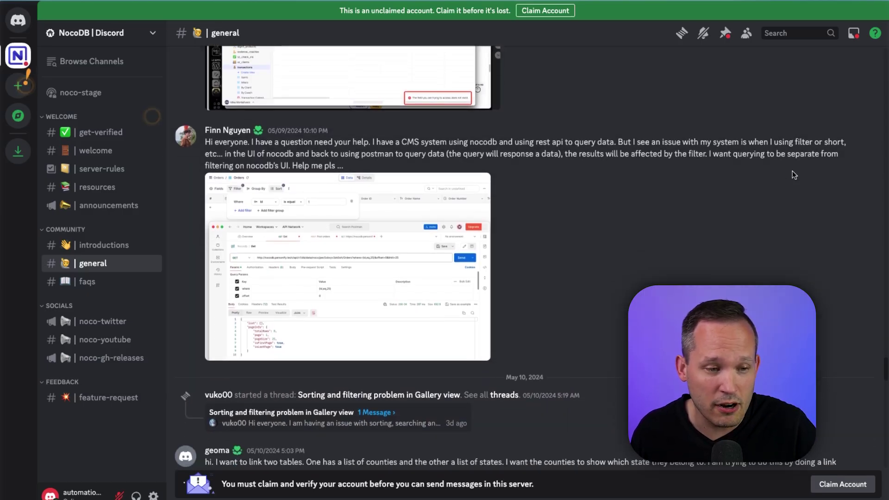
pyautogui.scroll(-3, 794, 175)
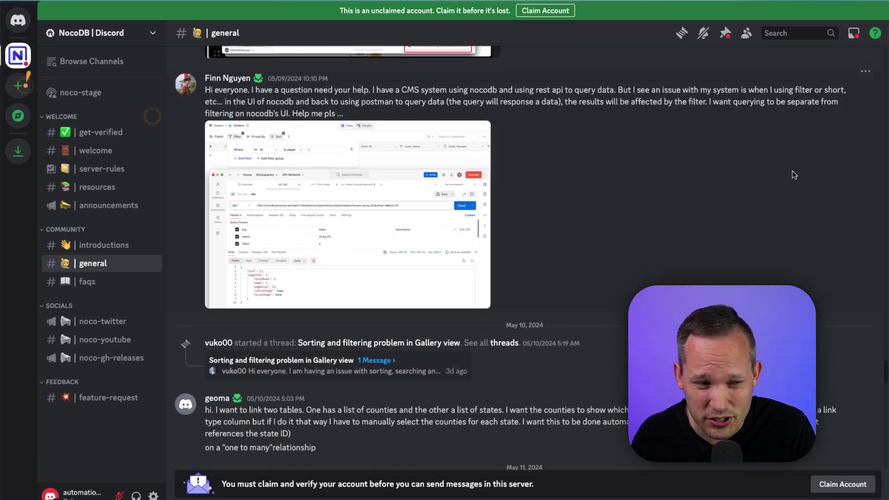
pyautogui.scroll(-6, 794, 175)
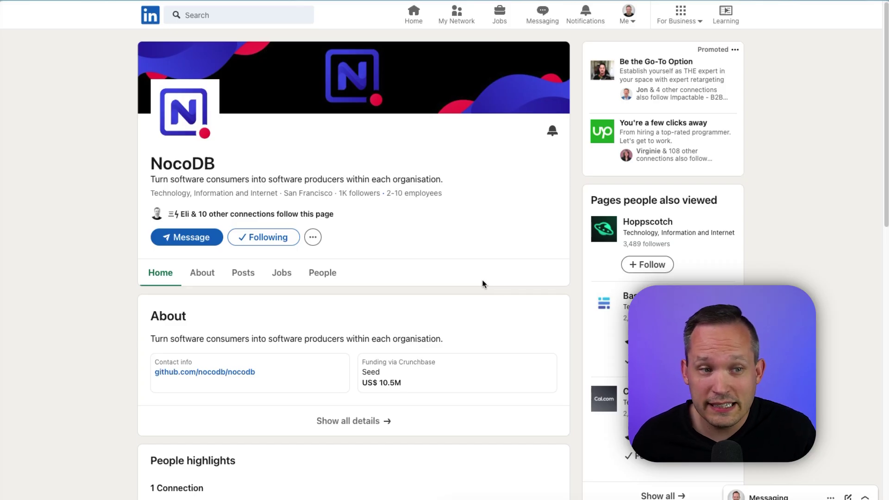
pyautogui.scroll(-7, 482, 282)
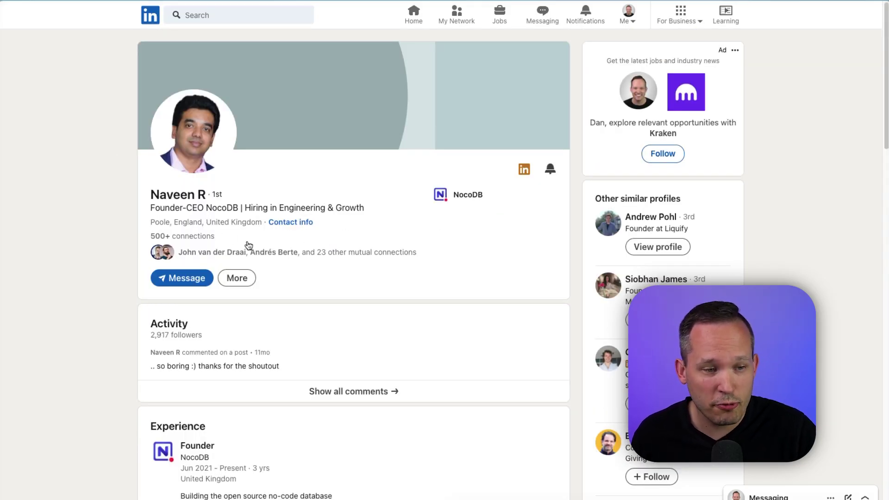
pyautogui.scroll(-2, 248, 245)
pyautogui.scroll(-1, 249, 246)
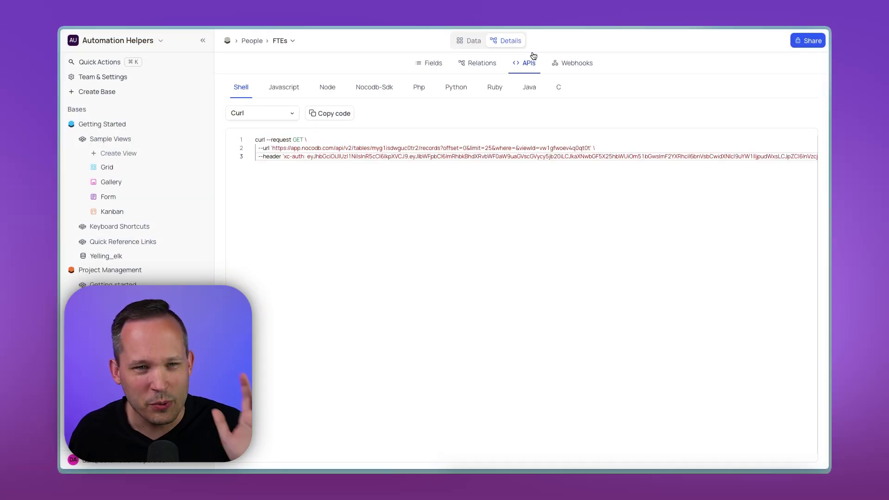
# Start Webhook-1 for the FTEs table and review its trigger events, keeping After Insert
pyautogui.click(567, 70)
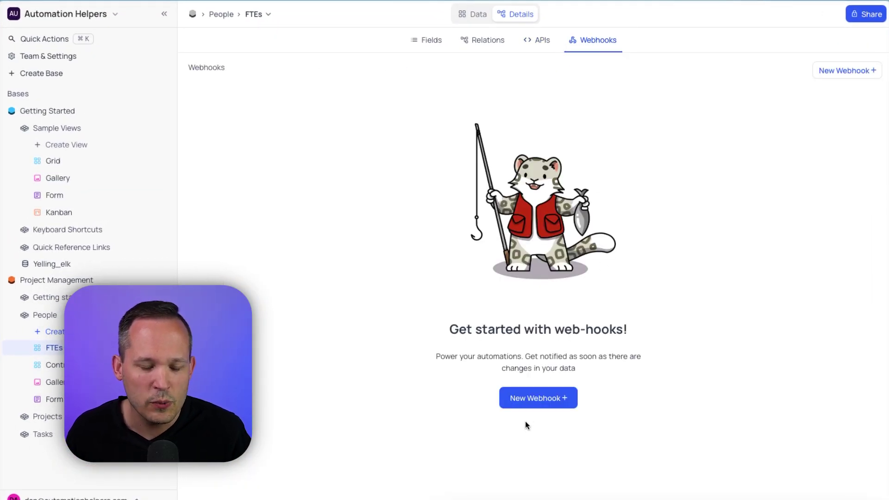
pyautogui.click(533, 399)
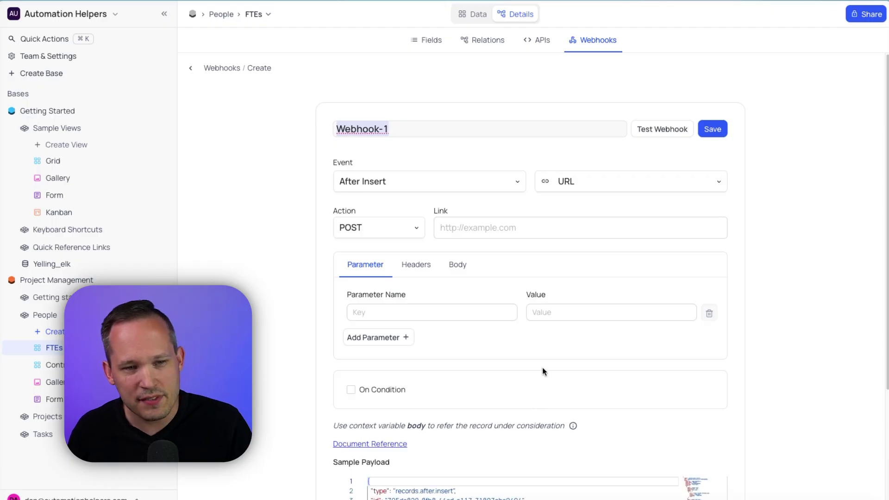
pyautogui.click(496, 188)
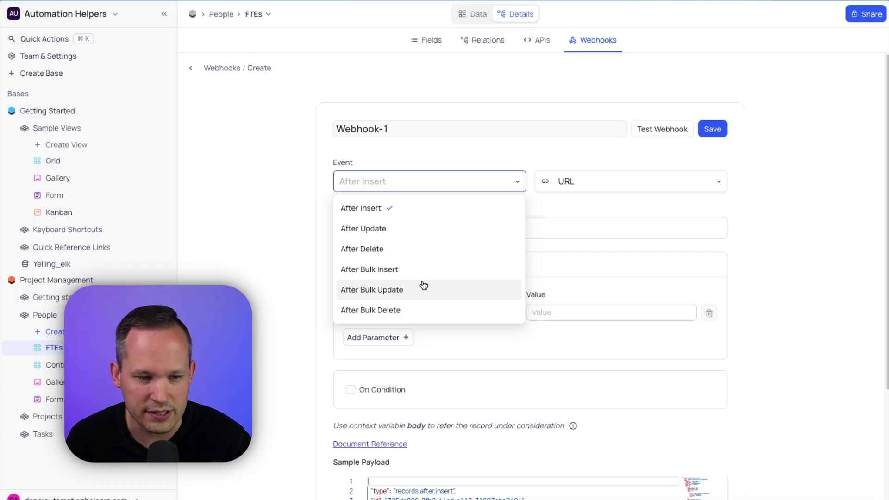
pyautogui.click(622, 88)
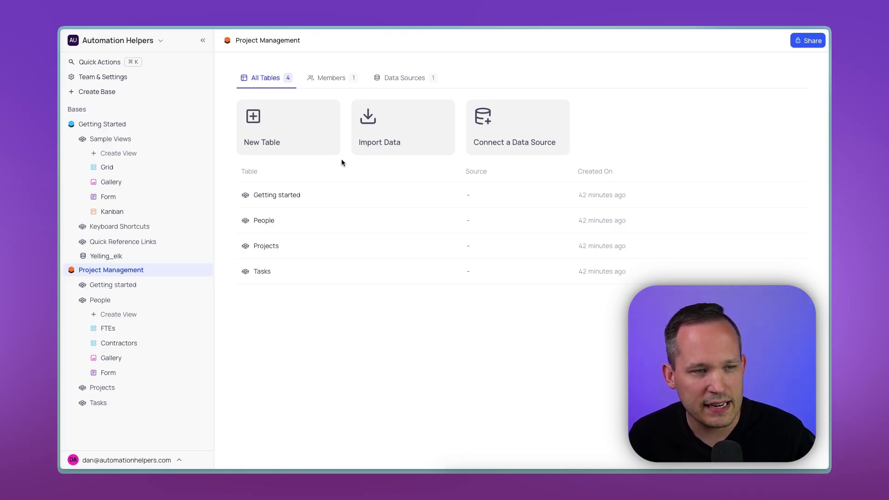
# Skip the import options and start a new data source named Supabase of type PostgreSQL
pyautogui.click(387, 122)
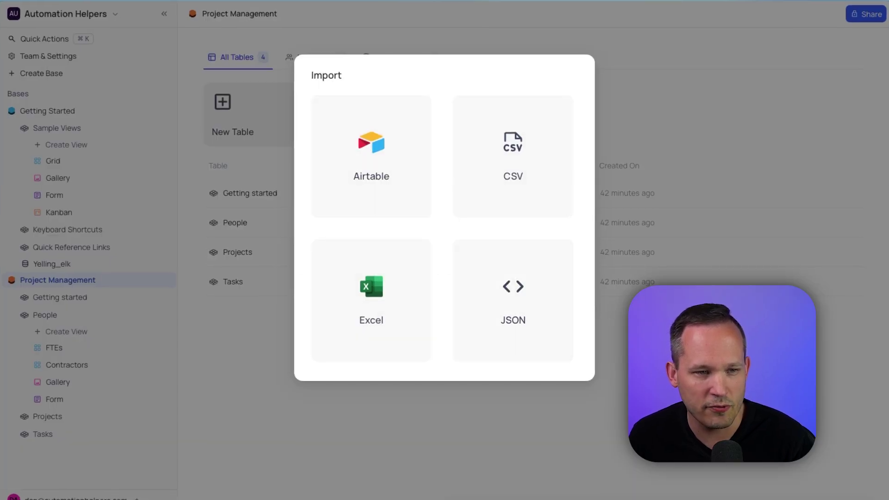
pyautogui.click(633, 212)
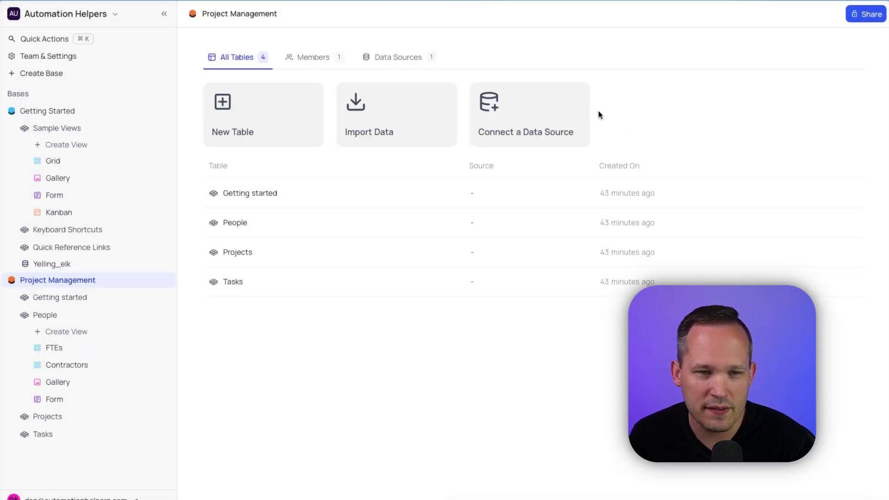
pyautogui.click(563, 110)
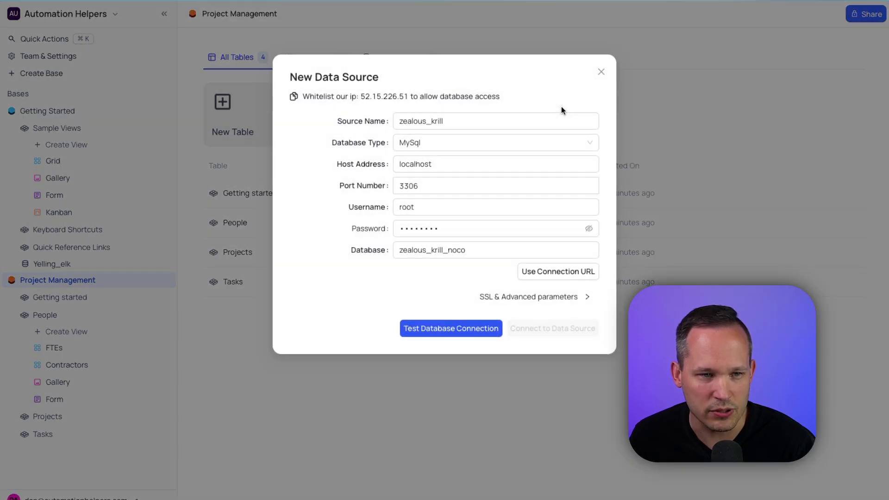
pyautogui.tripleClick(440, 122)
pyautogui.write('Supabase')
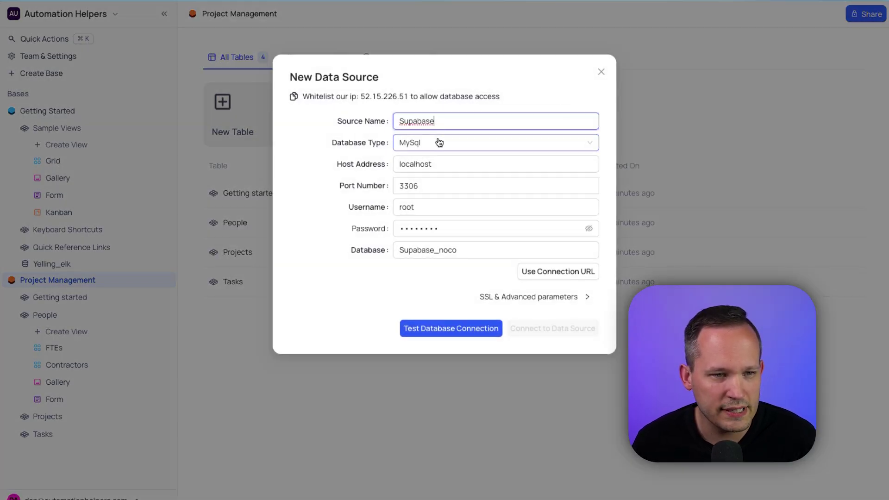
pyautogui.click(437, 142)
pyautogui.click(438, 186)
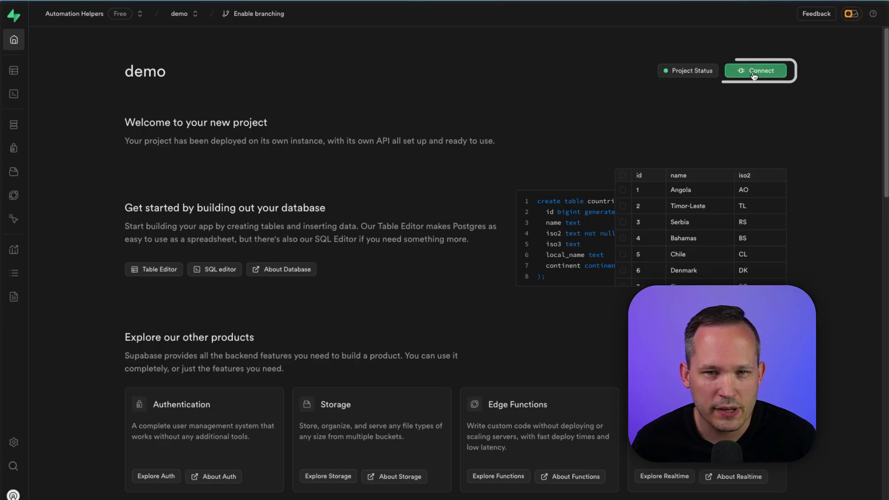
# Fill in the Supabase pooler host, database username and password from Supabase's connection details
pyautogui.click(755, 71)
pyautogui.doubleClick(319, 301)
pyautogui.press('super+c')
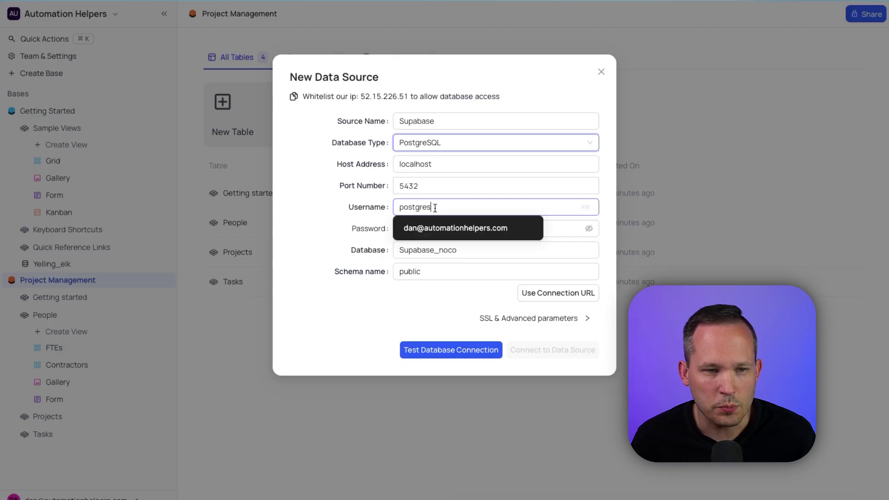
pyautogui.doubleClick(435, 208)
pyautogui.press('super+v')
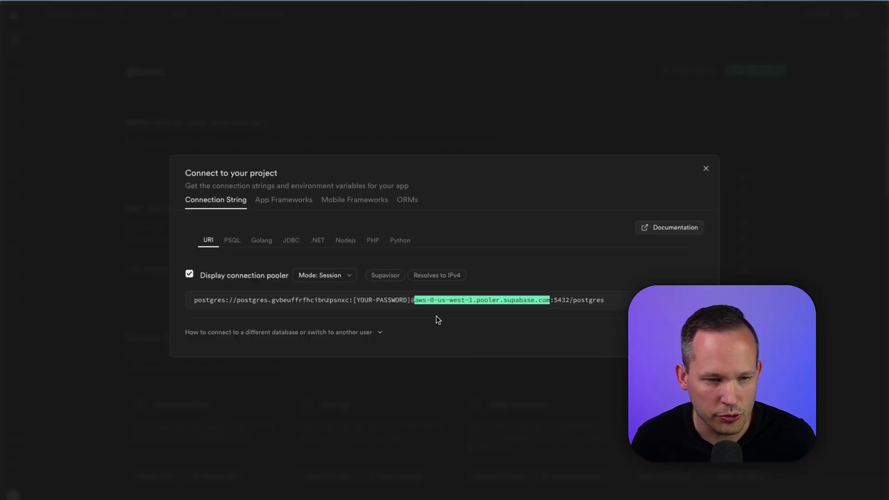
pyautogui.doubleClick(448, 164)
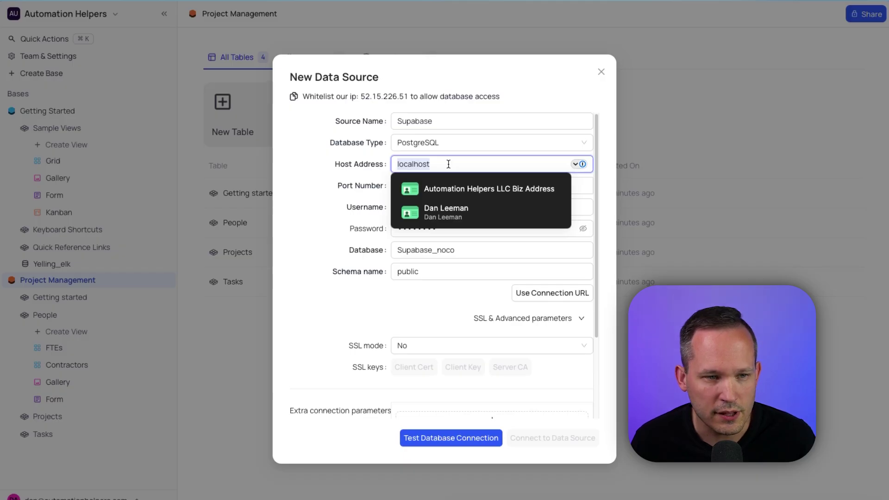
pyautogui.press('super+v')
pyautogui.click(430, 193)
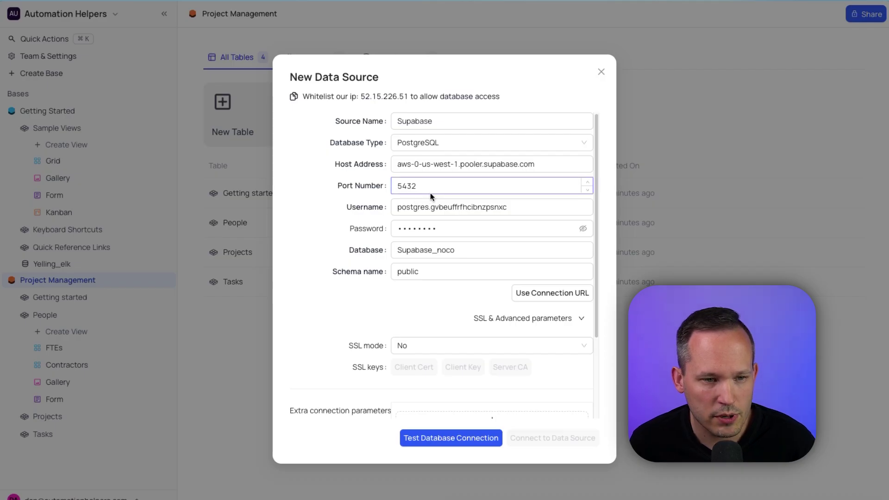
pyautogui.doubleClick(468, 228)
pyautogui.press('super+v')
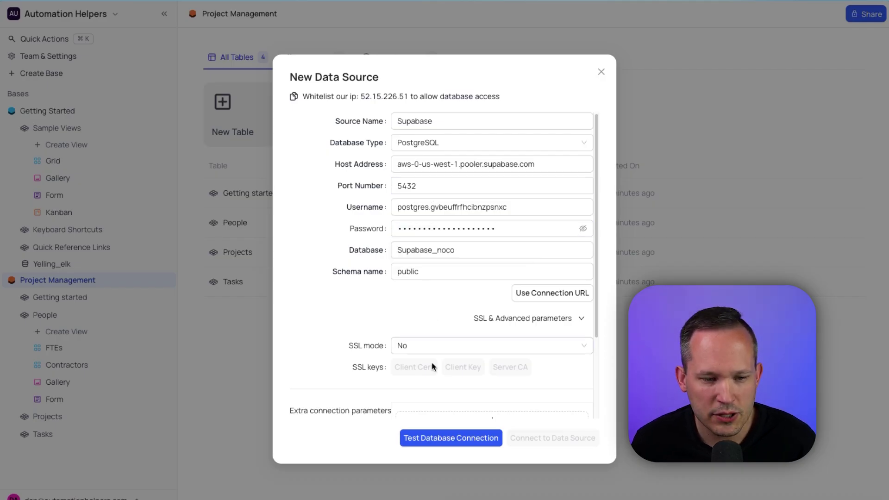
# Test and connect the Supabase database, then open its Videos table
pyautogui.click(440, 440)
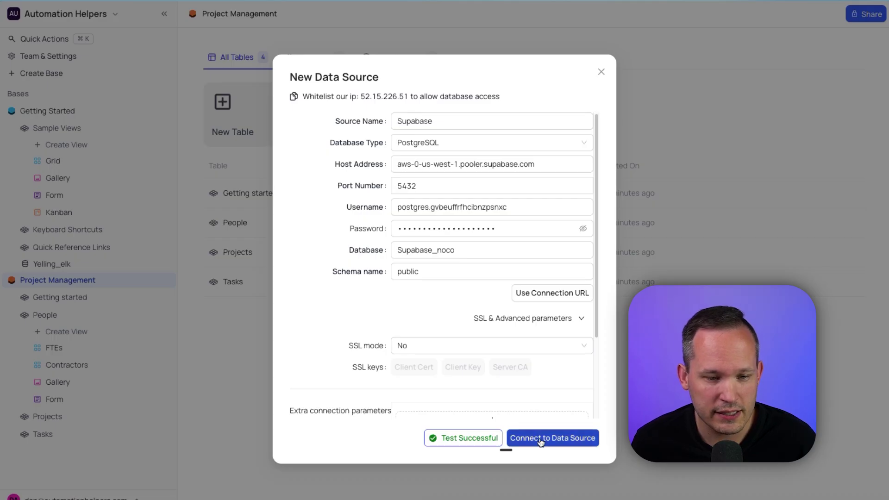
pyautogui.click(541, 439)
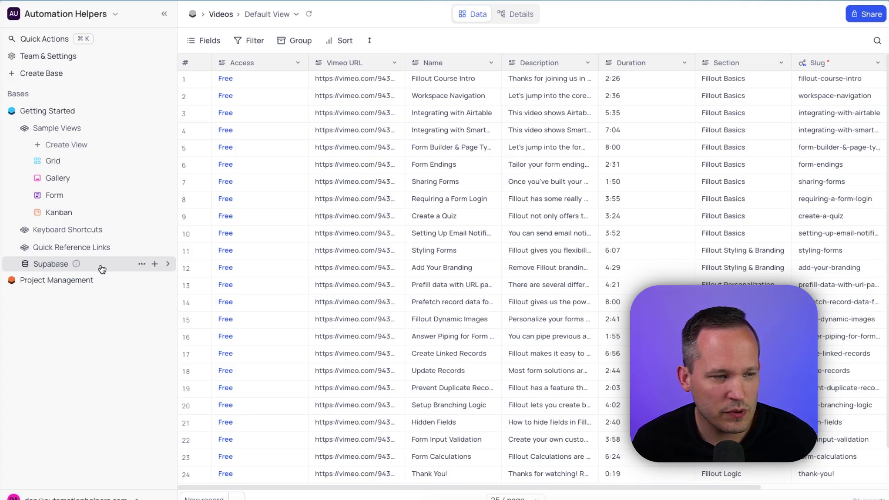
pyautogui.click(99, 267)
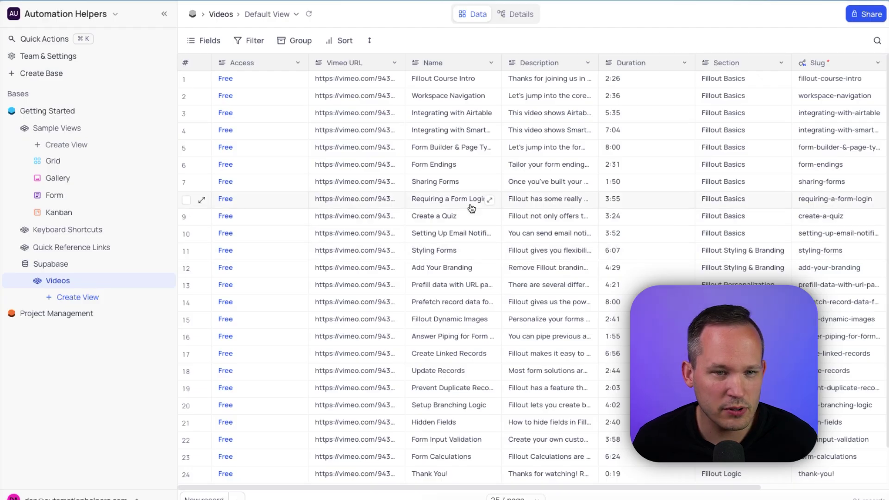
pyautogui.hscroll(5, 471, 206)
pyautogui.hscroll(-5, 471, 207)
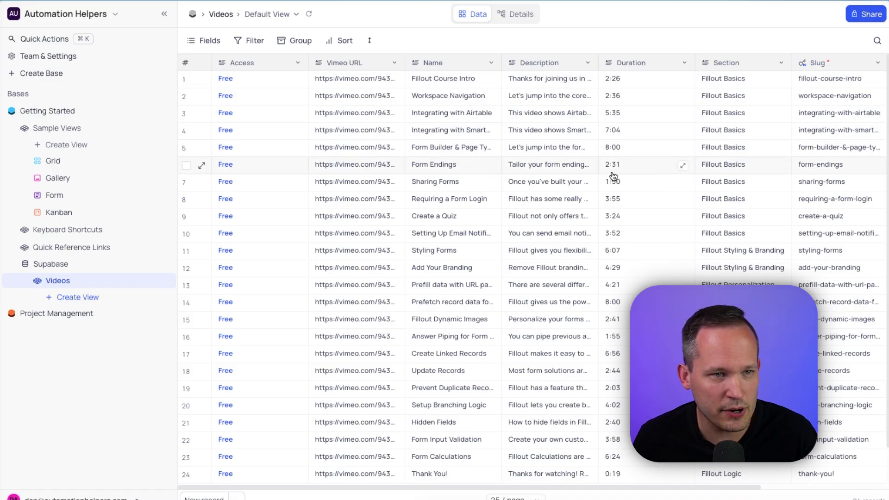
pyautogui.hscroll(5, 614, 176)
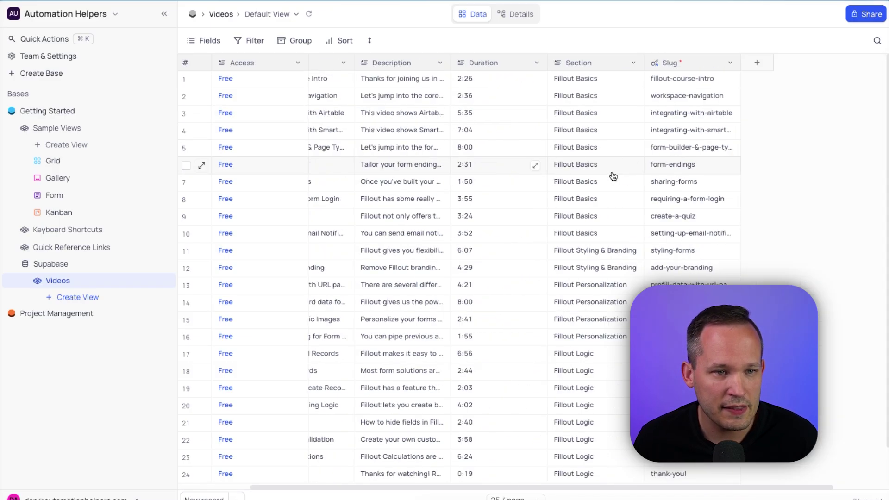
pyautogui.click(748, 71)
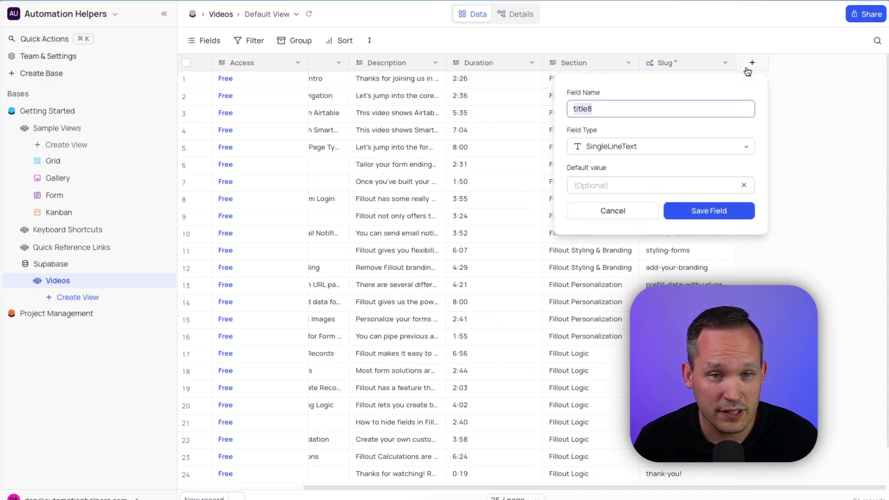
pyautogui.click(783, 92)
pyautogui.hscroll(-5, 597, 170)
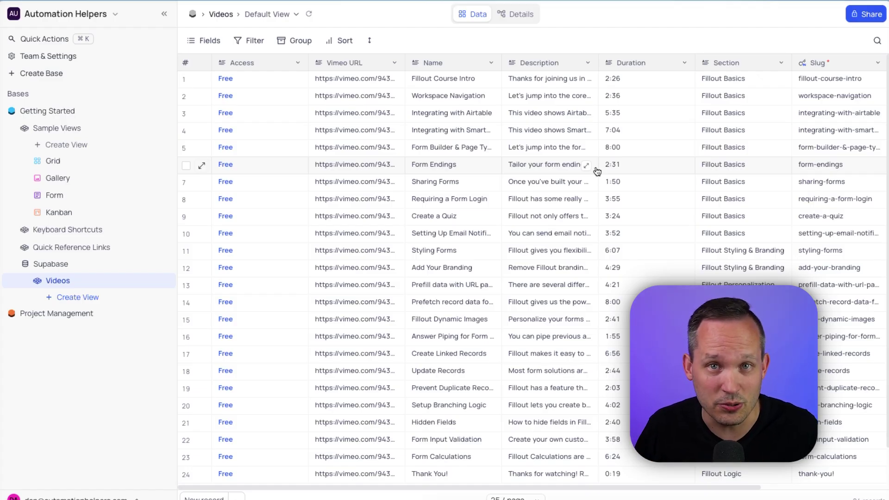
pyautogui.hscroll(5, 652, 171)
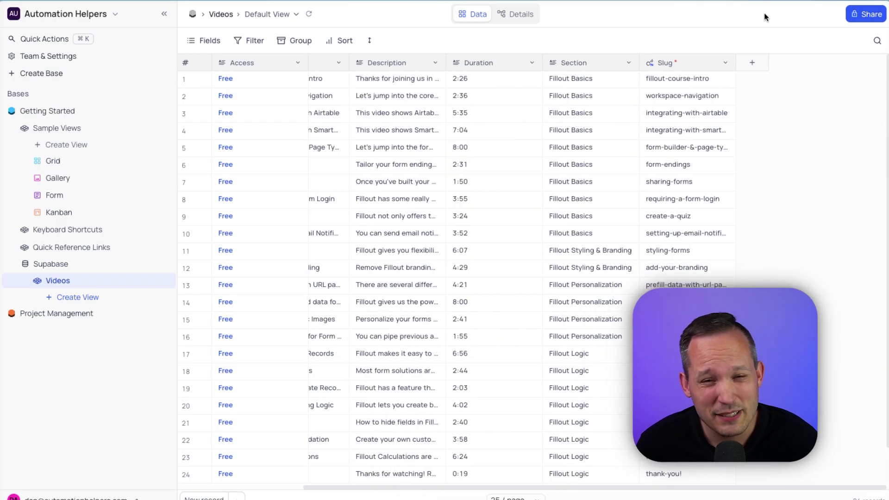
pyautogui.click(750, 64)
pyautogui.click(613, 102)
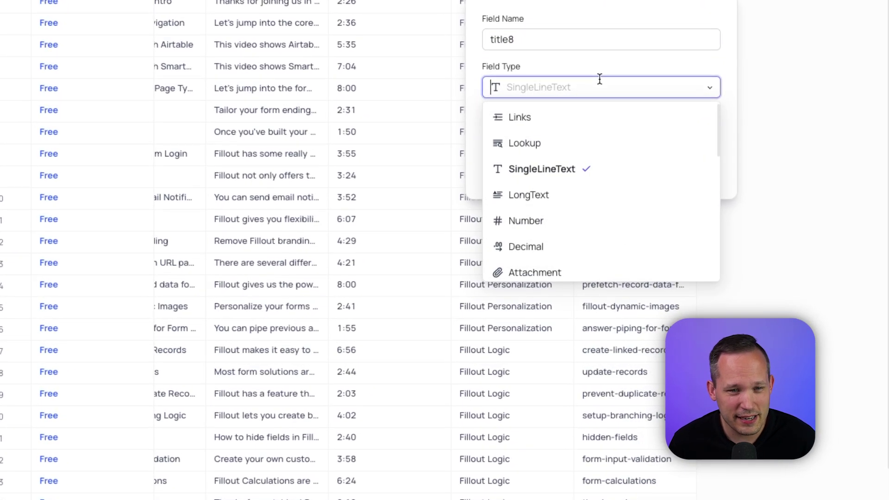
pyautogui.click(589, 115)
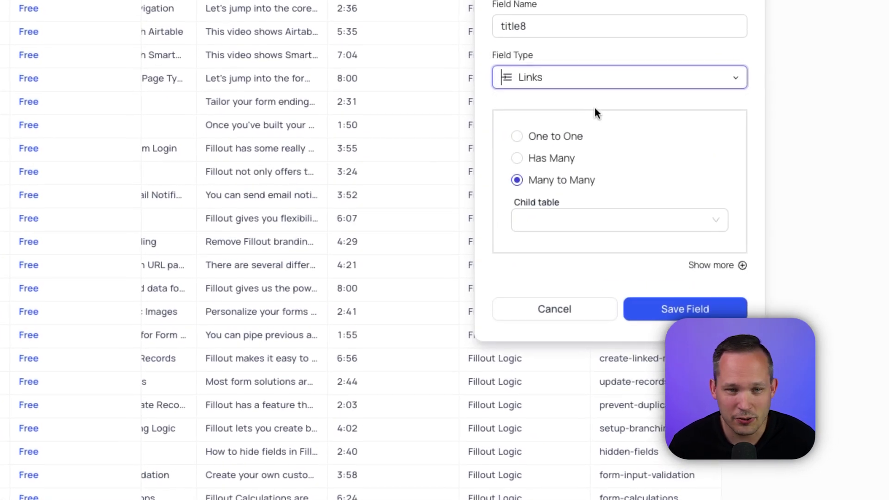
pyautogui.click(607, 222)
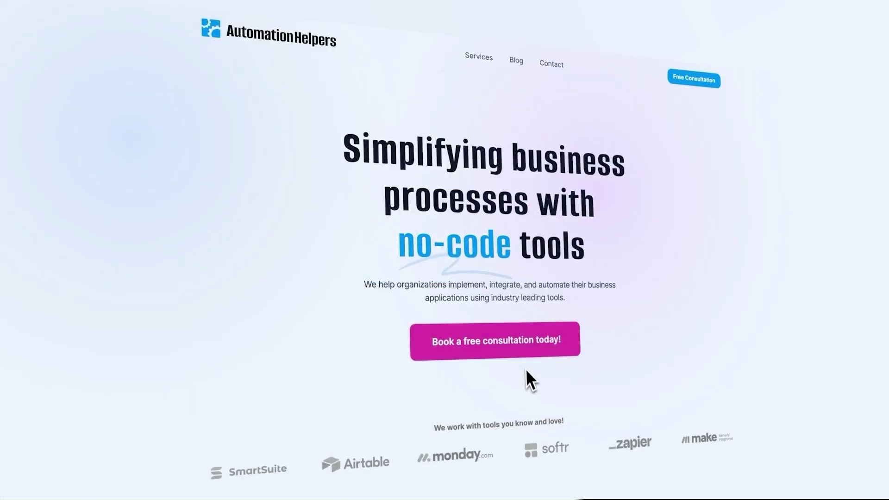
# Go to the Free Consultation 'Book a Call' page on AutomationHelpers.com
pyautogui.click(524, 355)
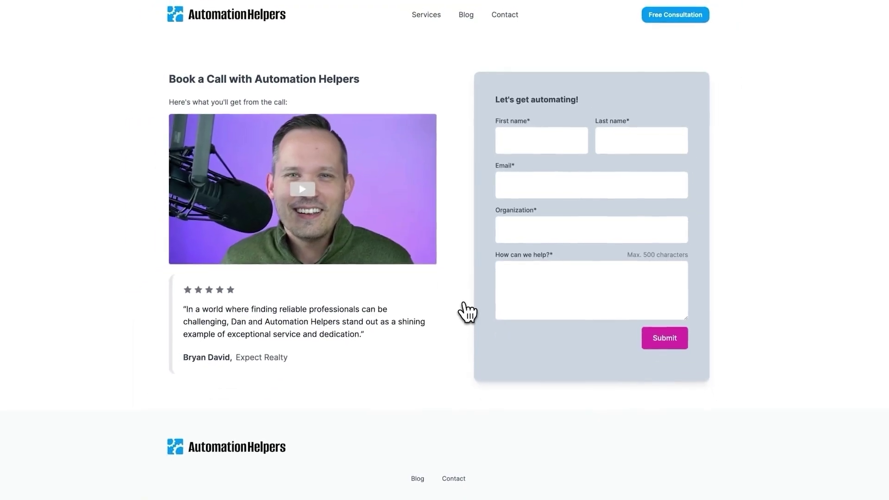